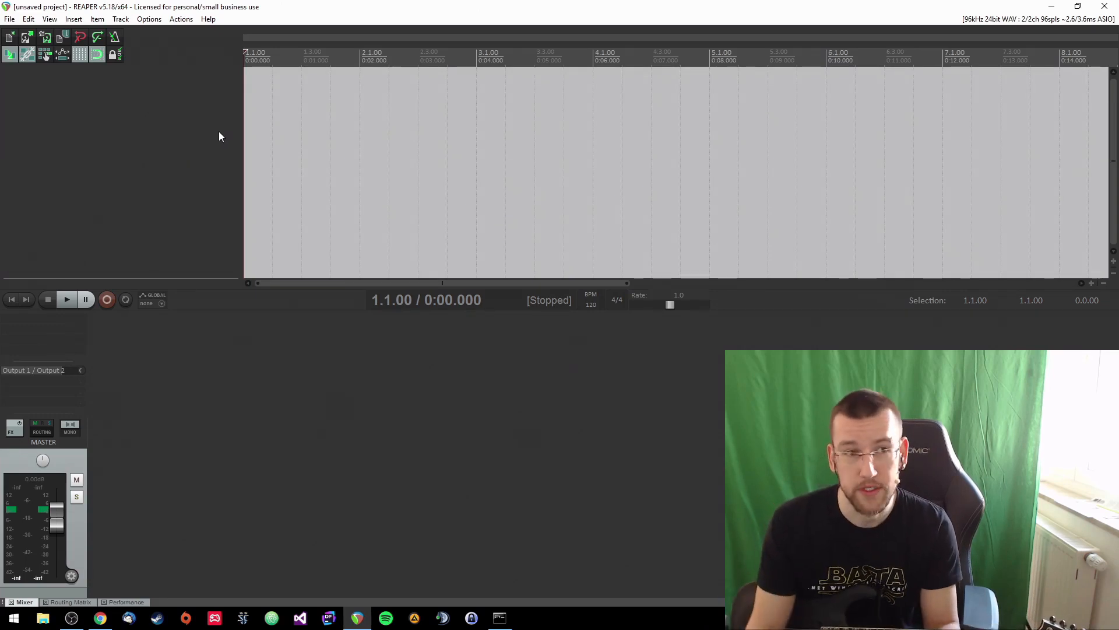
Add a new track, arm it for recording, and enable its record monitoring
double_click(194, 155)
left_click(11, 77)
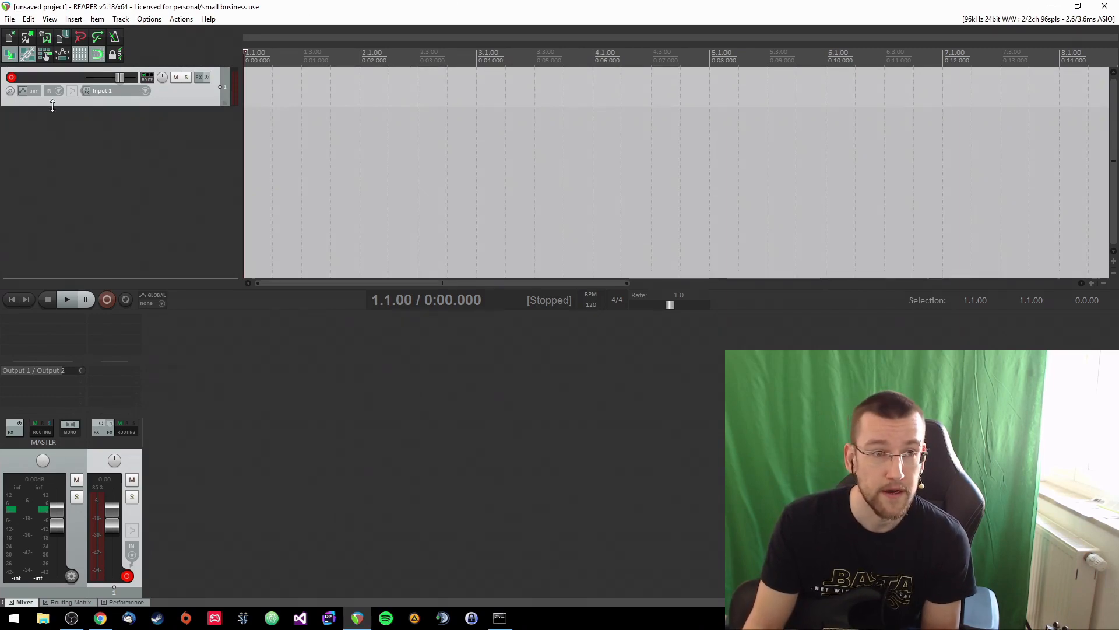
left_click(72, 91)
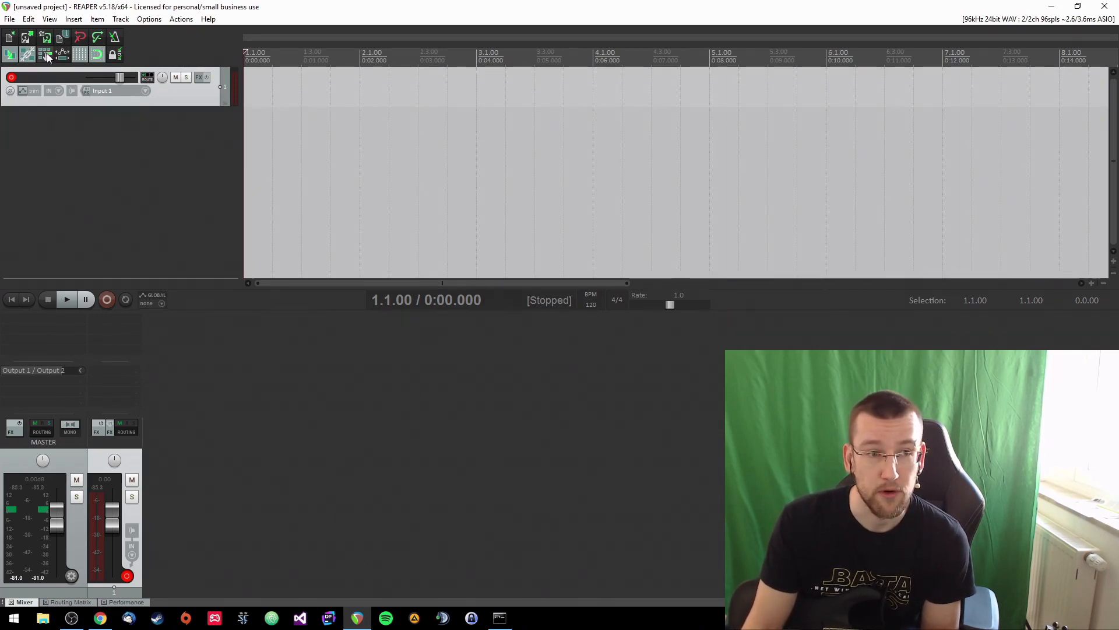
Name the new track "Badassd Metal Tone"
double_click(34, 77)
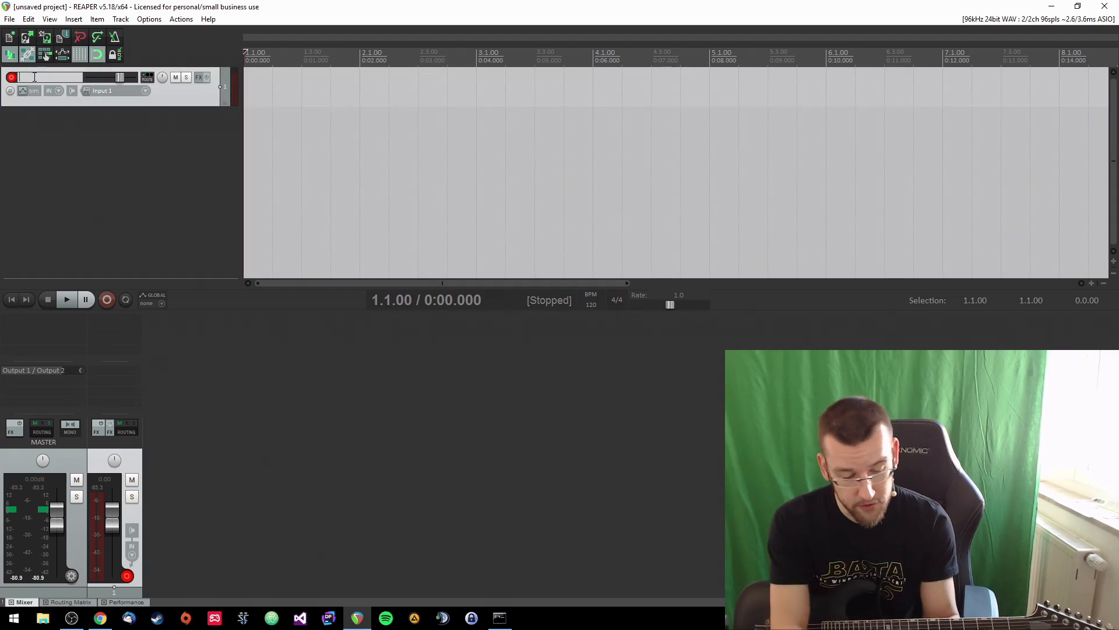
type("Badassd")
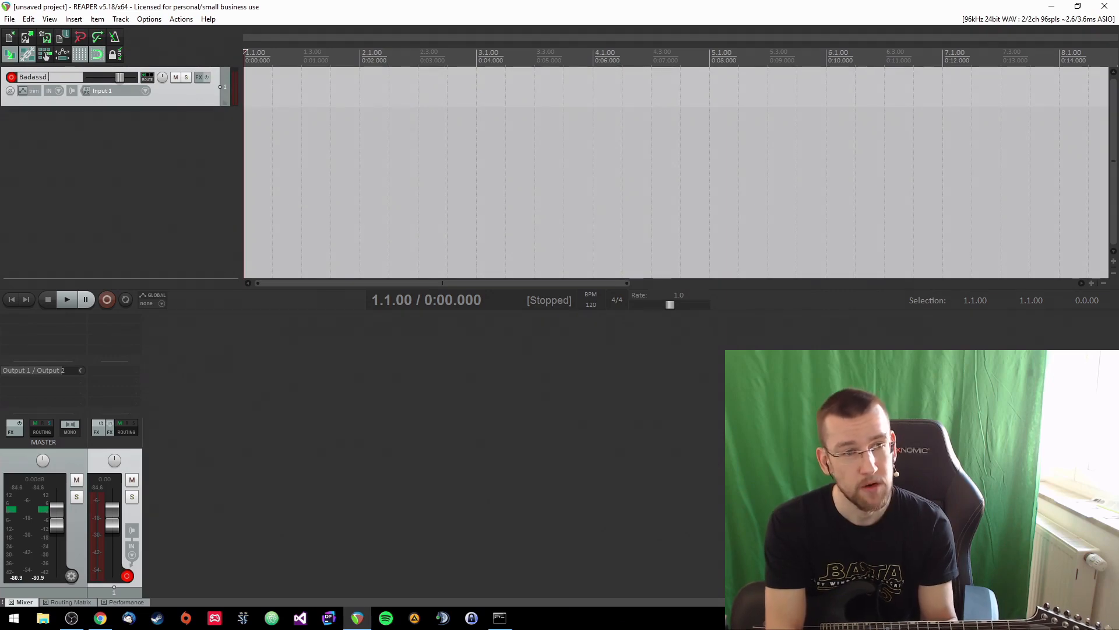
type("M")
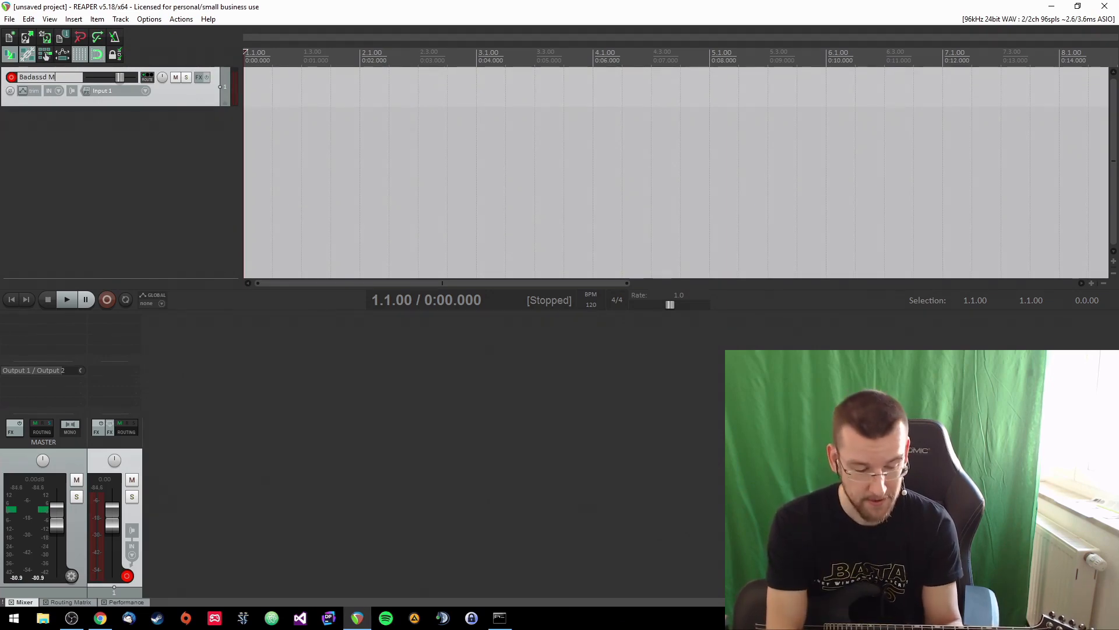
type("etal Tone")
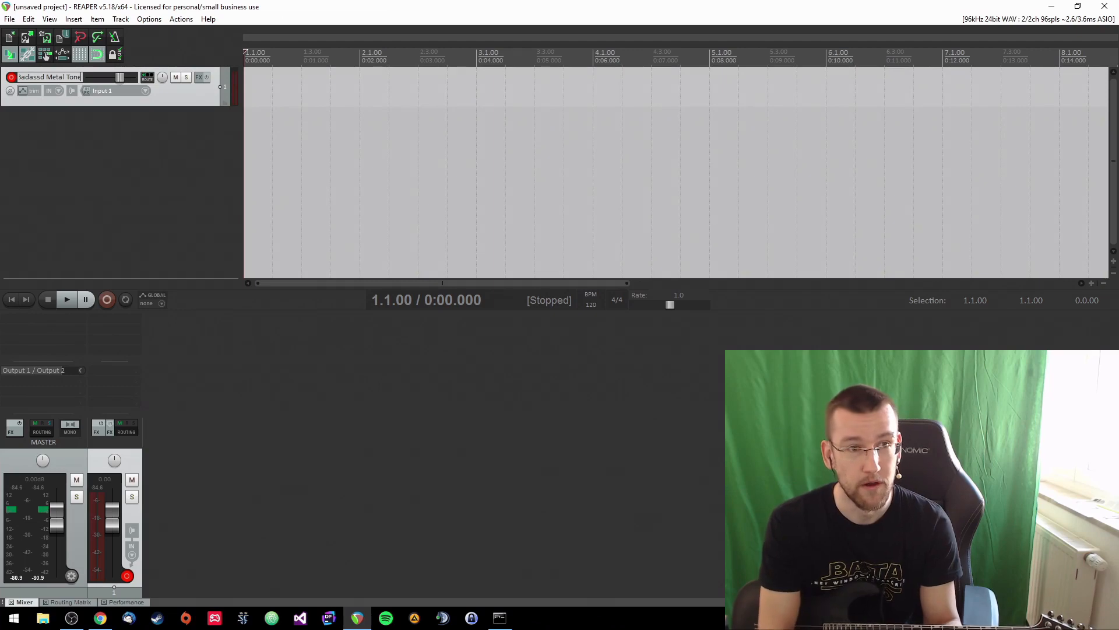
key("Return")
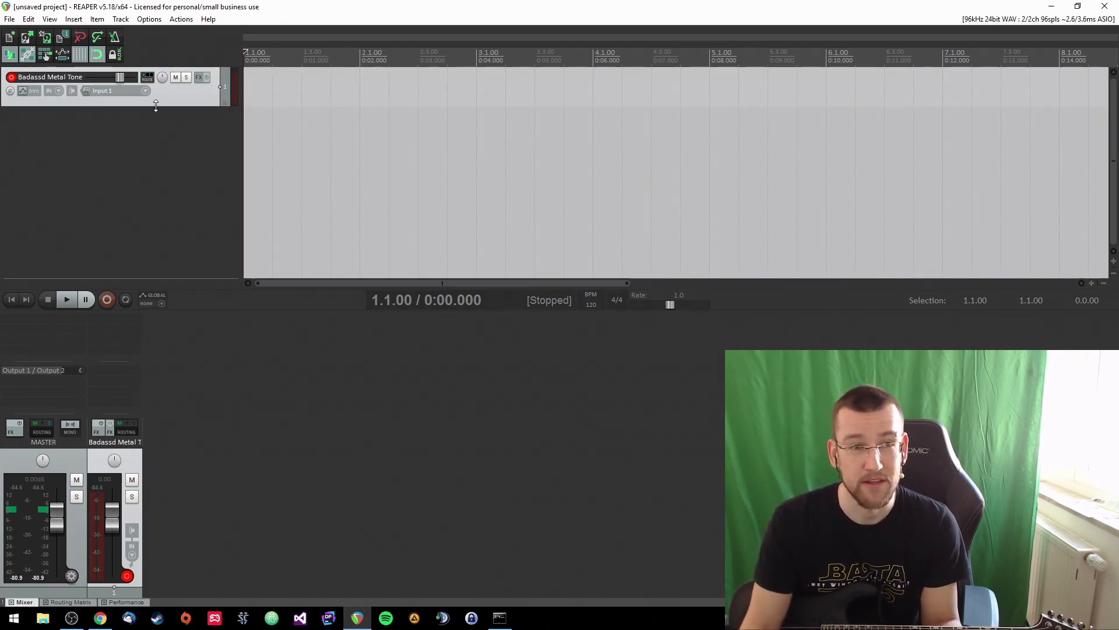
Add the TSE X50 v2 amp simulator to the track's effects and move its window clear of the track controls
left_click(200, 77)
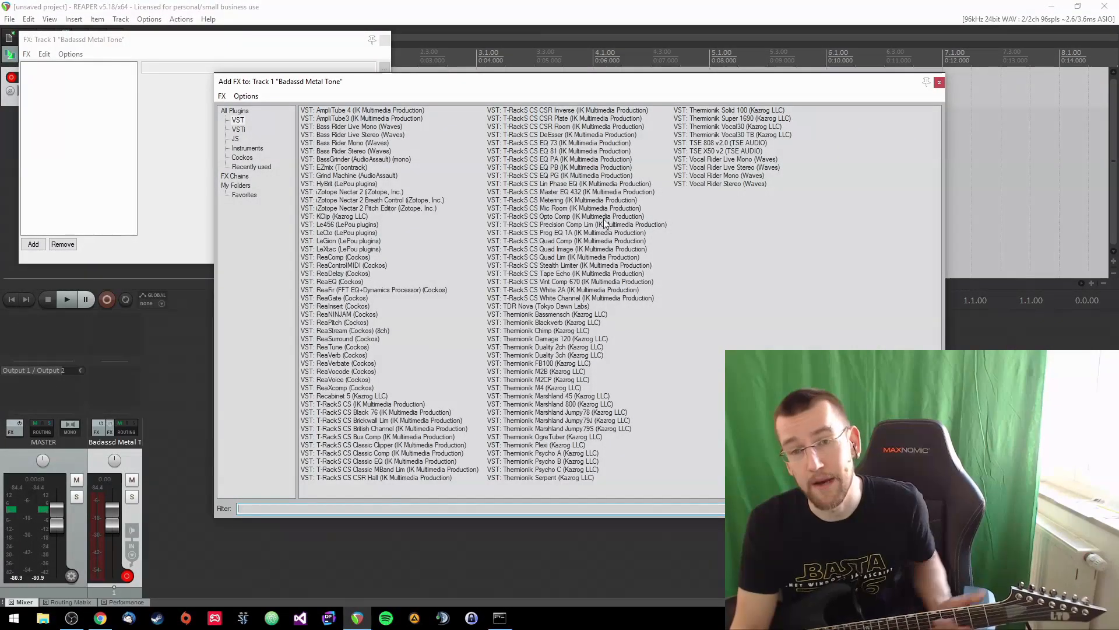
double_click(711, 152)
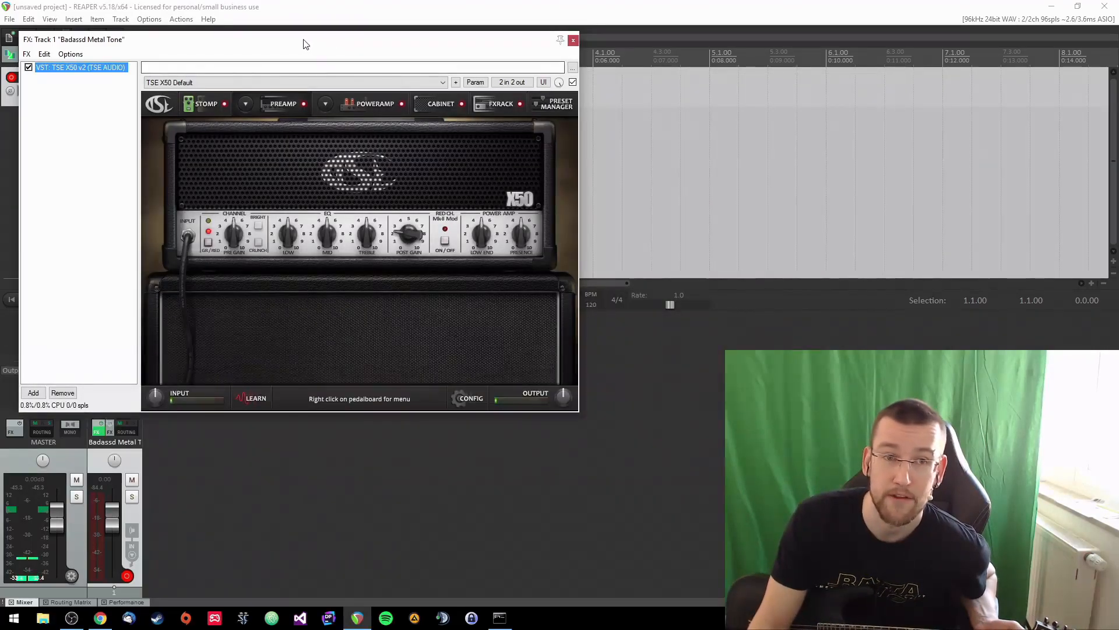
left_click_drag(302, 41, 592, 102)
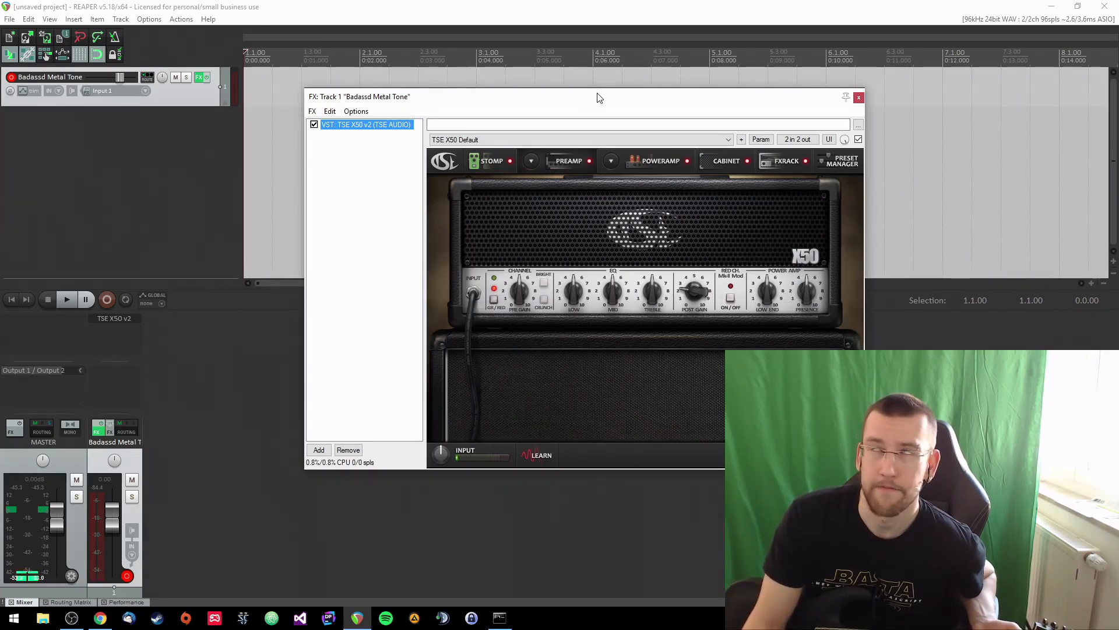
left_click_drag(599, 97, 588, 91)
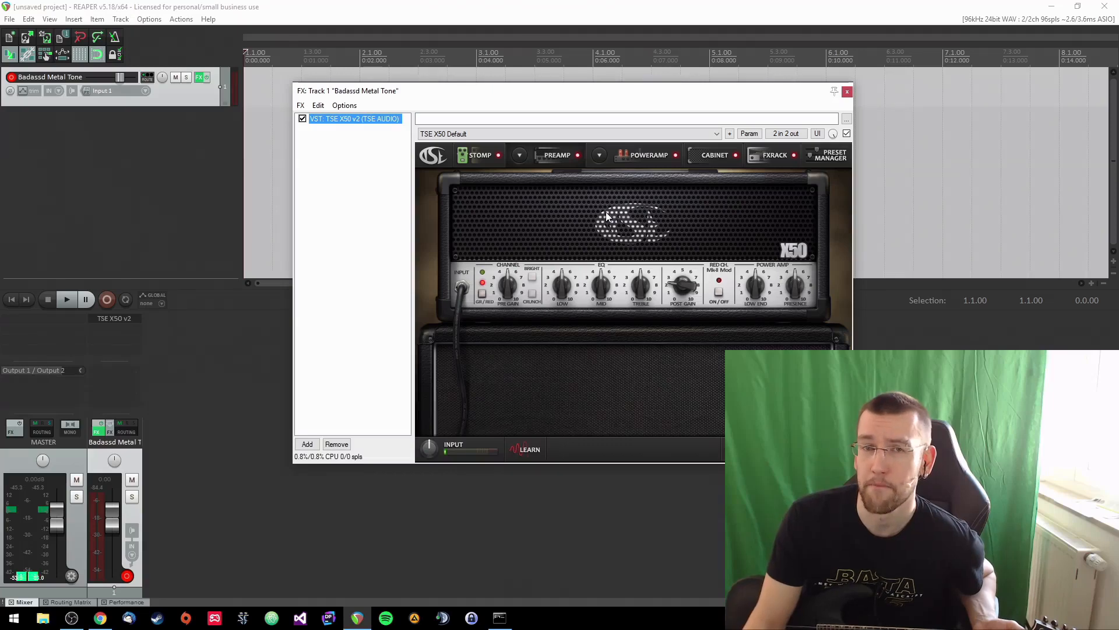
Open the GuitarHack impulse collection for the amp simulator's first cabinet slot
left_click(473, 155)
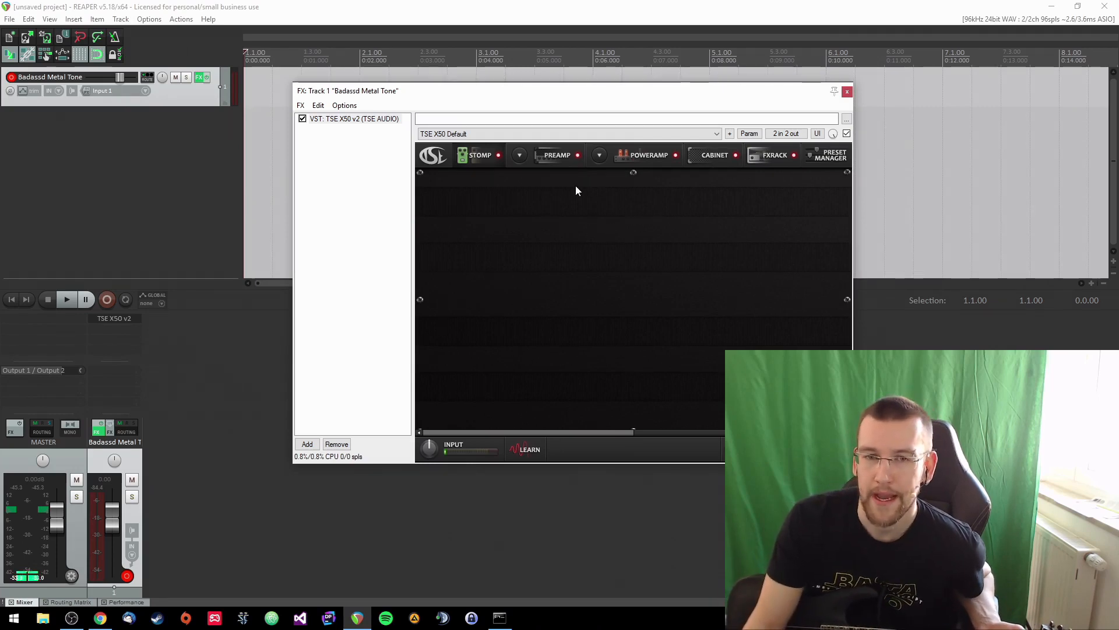
left_click(637, 180)
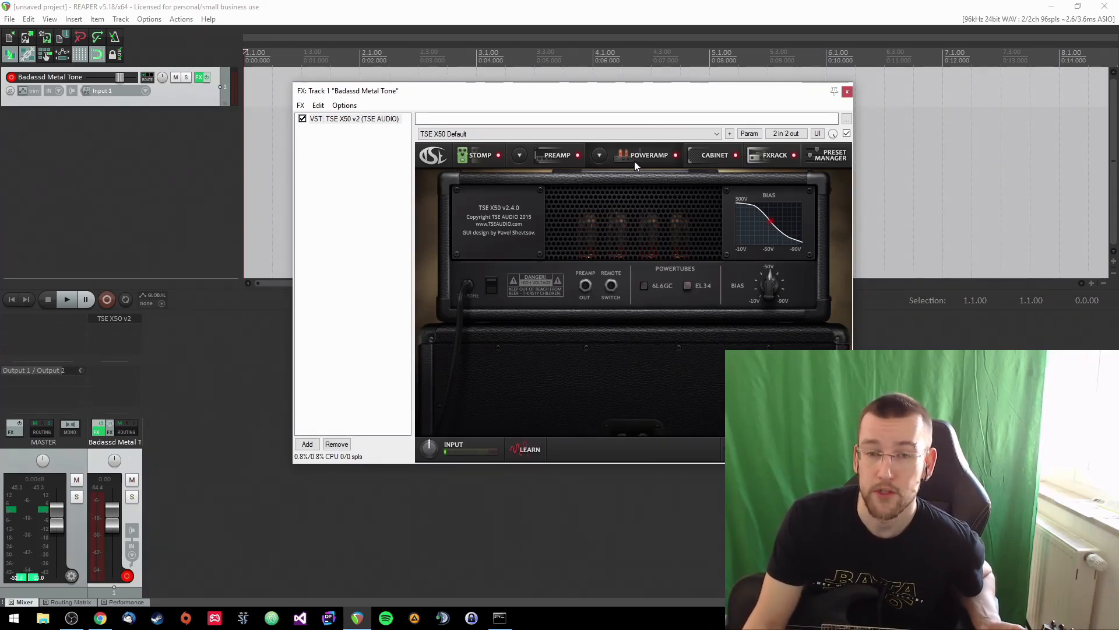
left_click(714, 156)
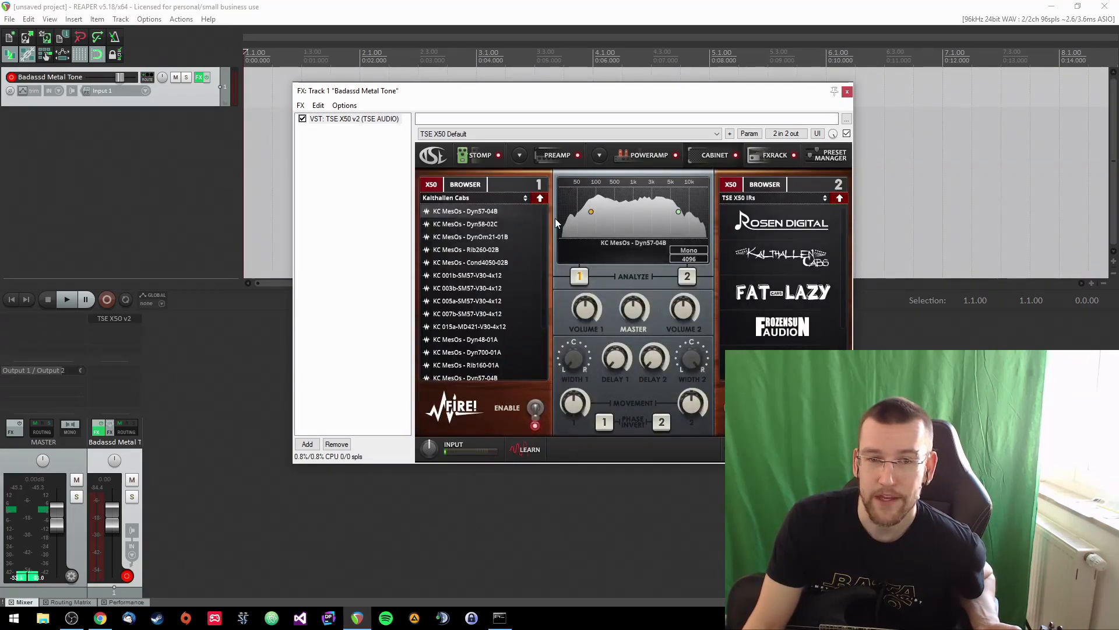
left_click(540, 199)
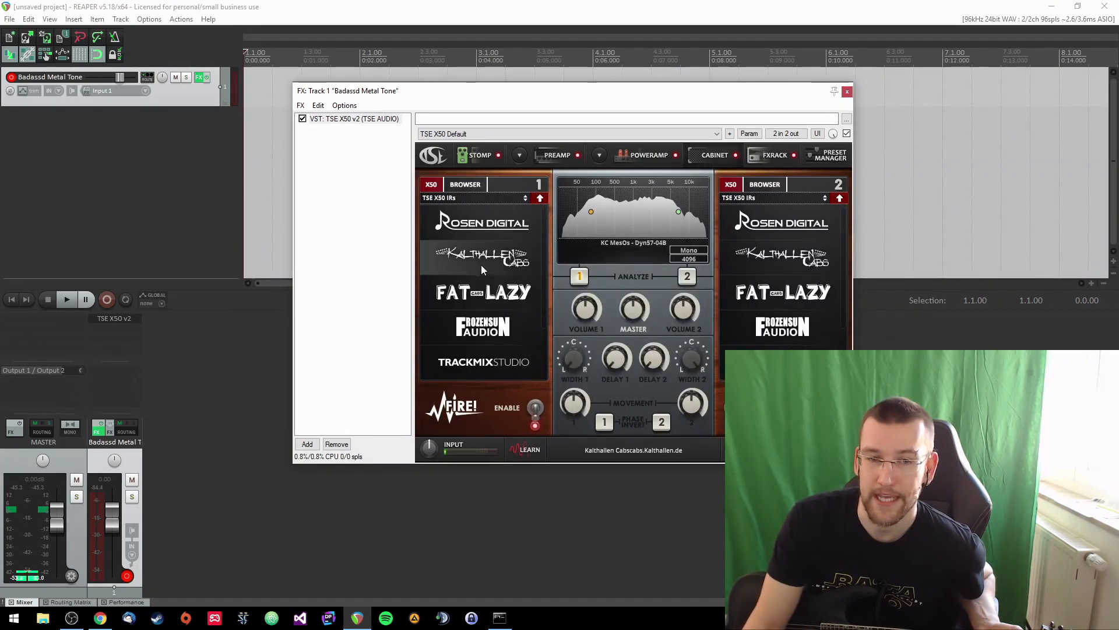
left_click_drag(542, 262, 544, 235)
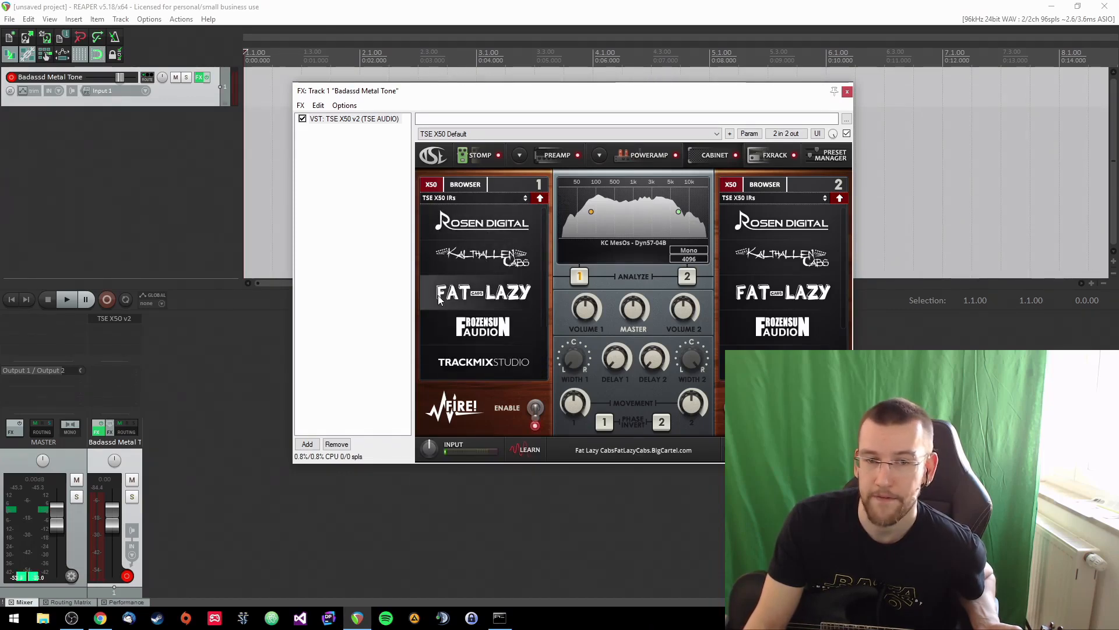
scroll(522, 300, "down", 2)
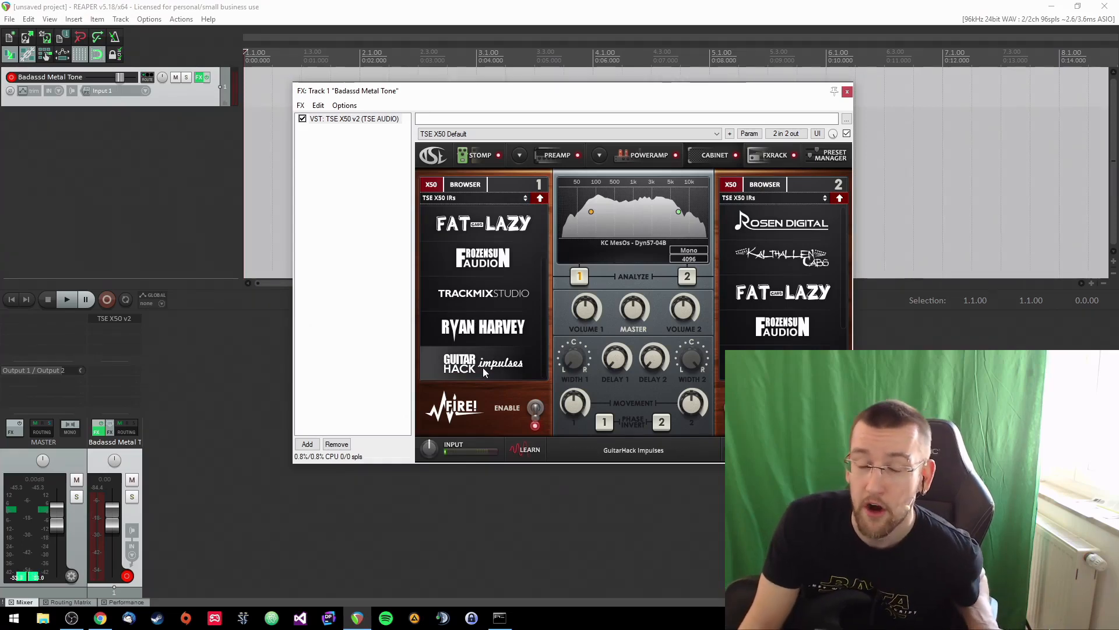
left_click(481, 367)
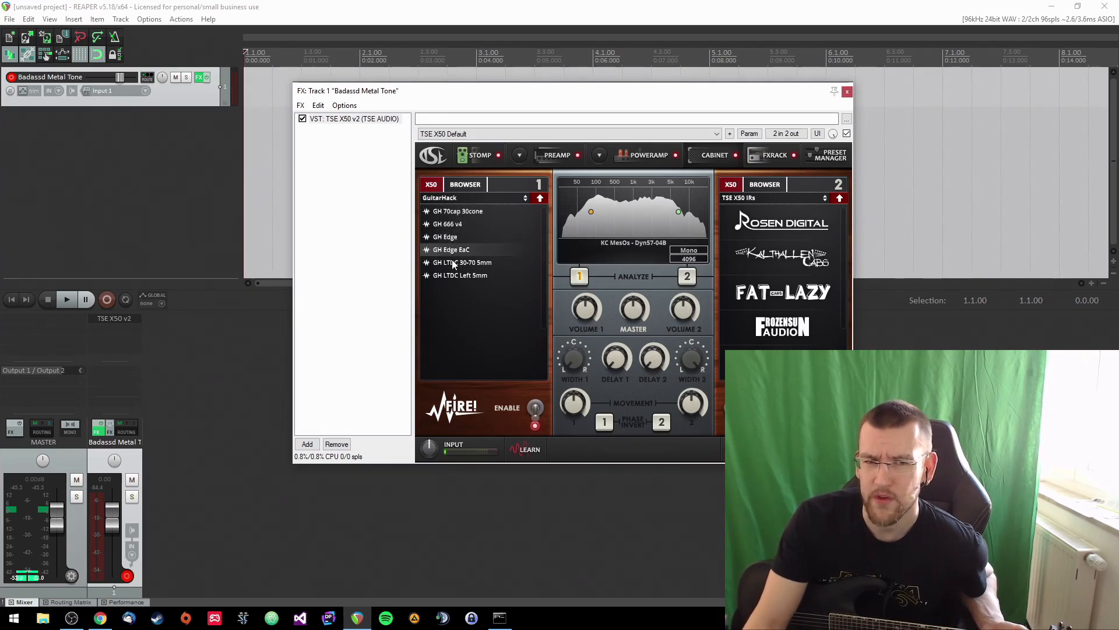
Try the GH 666 v4, GH Edge and GH Edge EaC impulses, settling on GH 70cap 30cone for cabinet slot 1
left_click(464, 224)
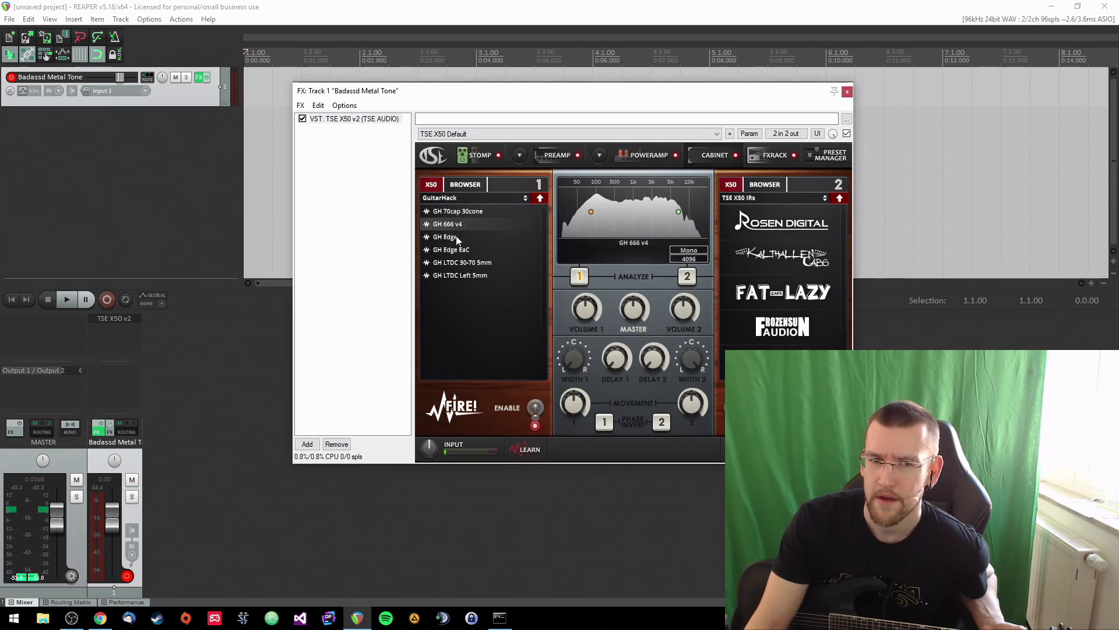
left_click(457, 238)
left_click(470, 250)
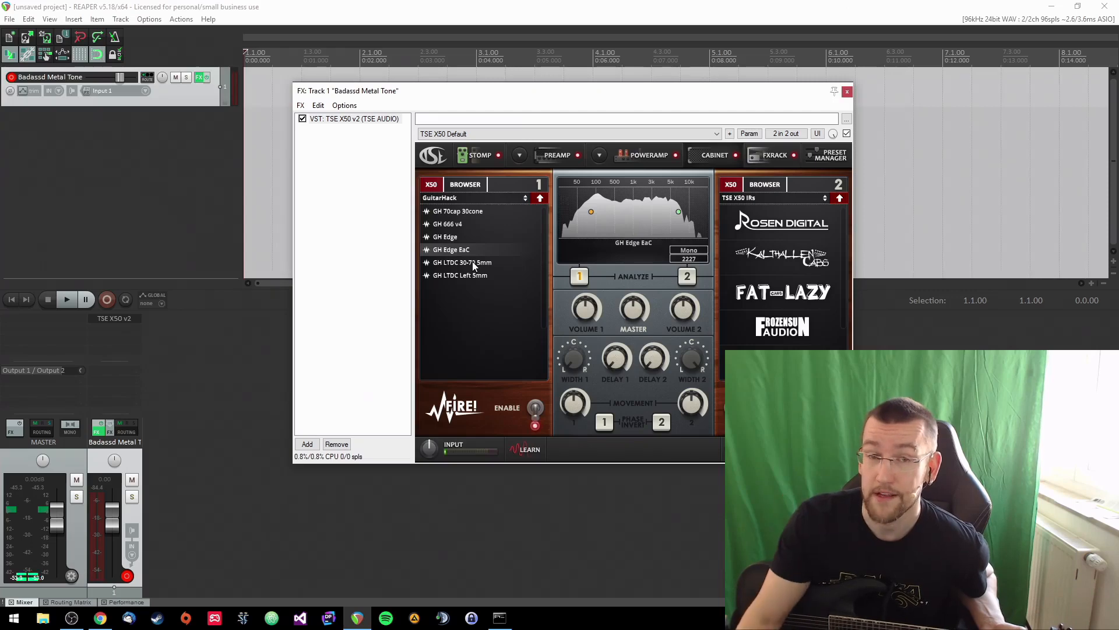
left_click(467, 212)
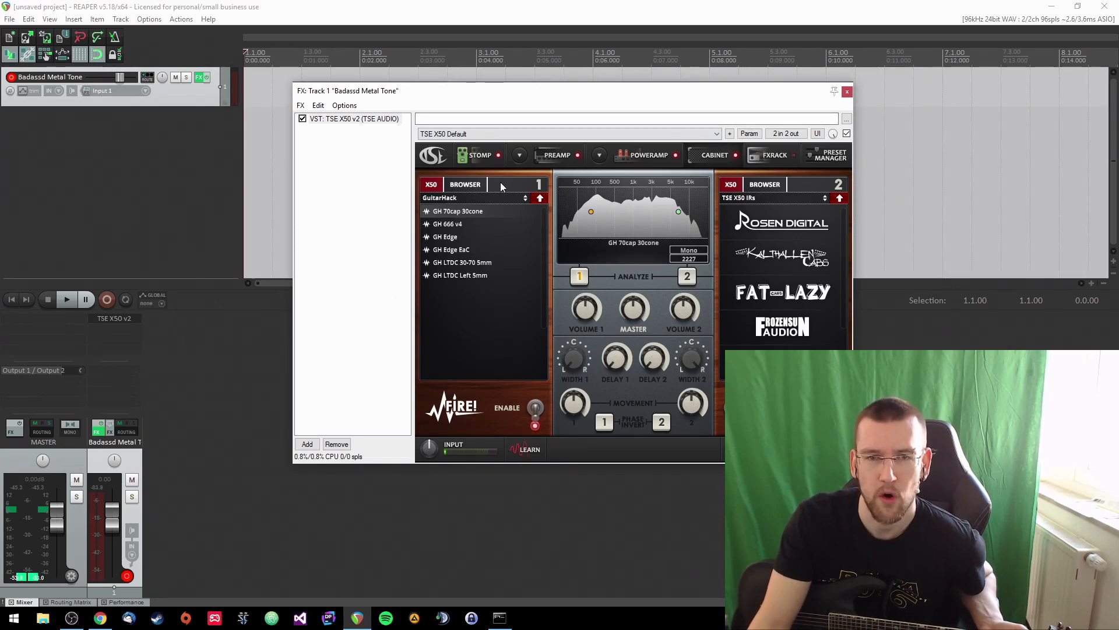
Add a NoiseFighter dynamics pedal to the empty stomp pedalboard
left_click(551, 154)
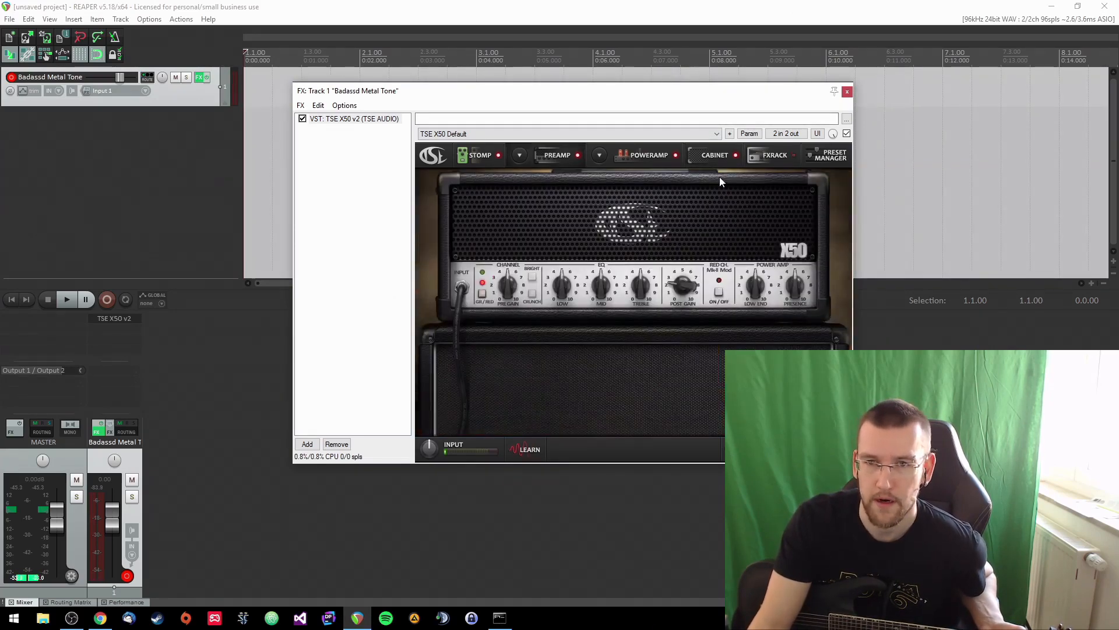
left_click(653, 161)
left_click(554, 159)
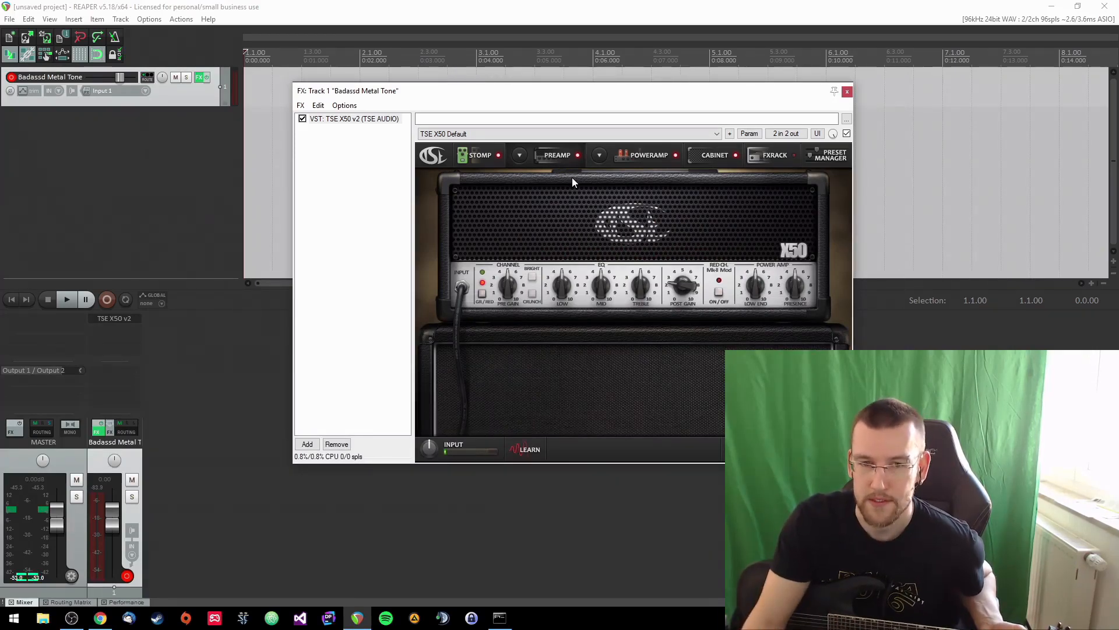
left_click(478, 158)
left_click(500, 227)
mouse_move(514, 257)
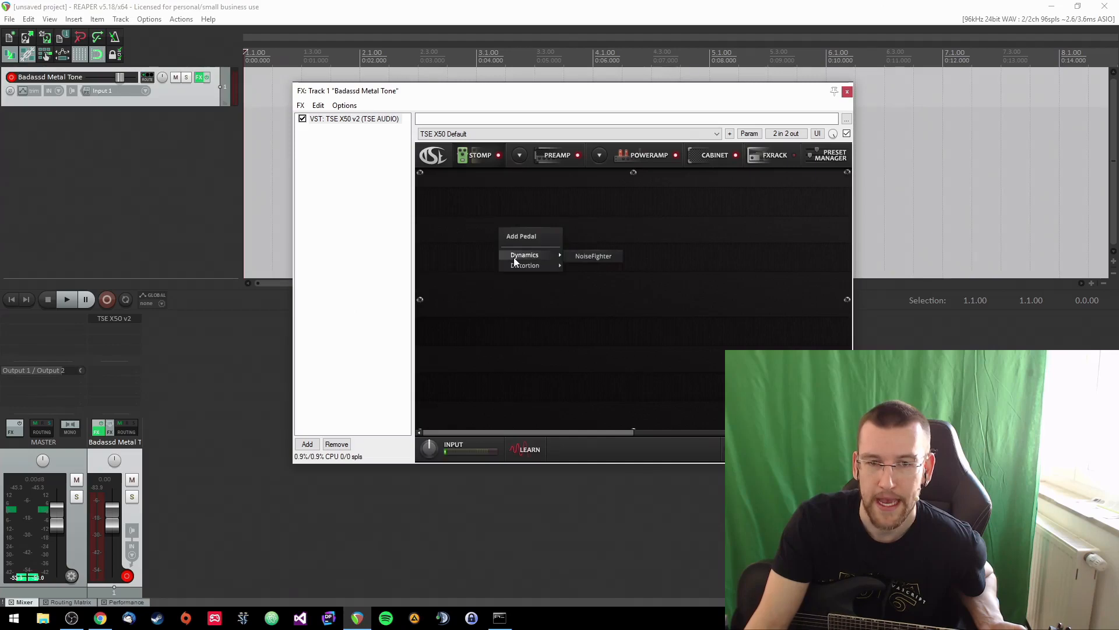
left_click(586, 255)
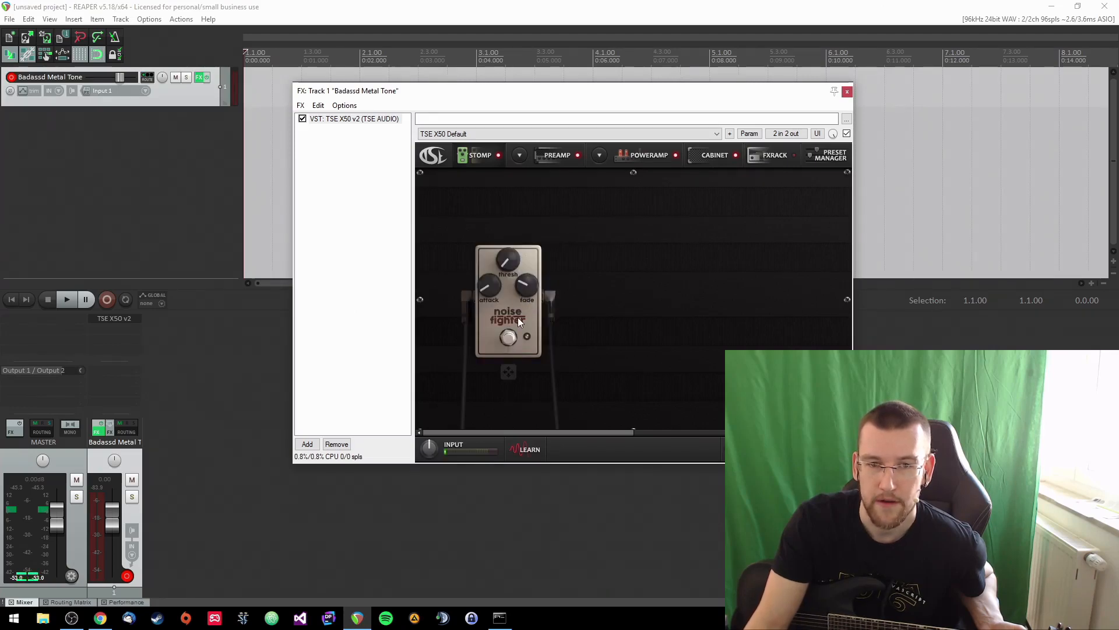
Set the NoiseFighter's fade to 9 ms and attack to 0 ms, raise its threshold past halfway, and switch the pedal on
left_click_drag(517, 317, 516, 356)
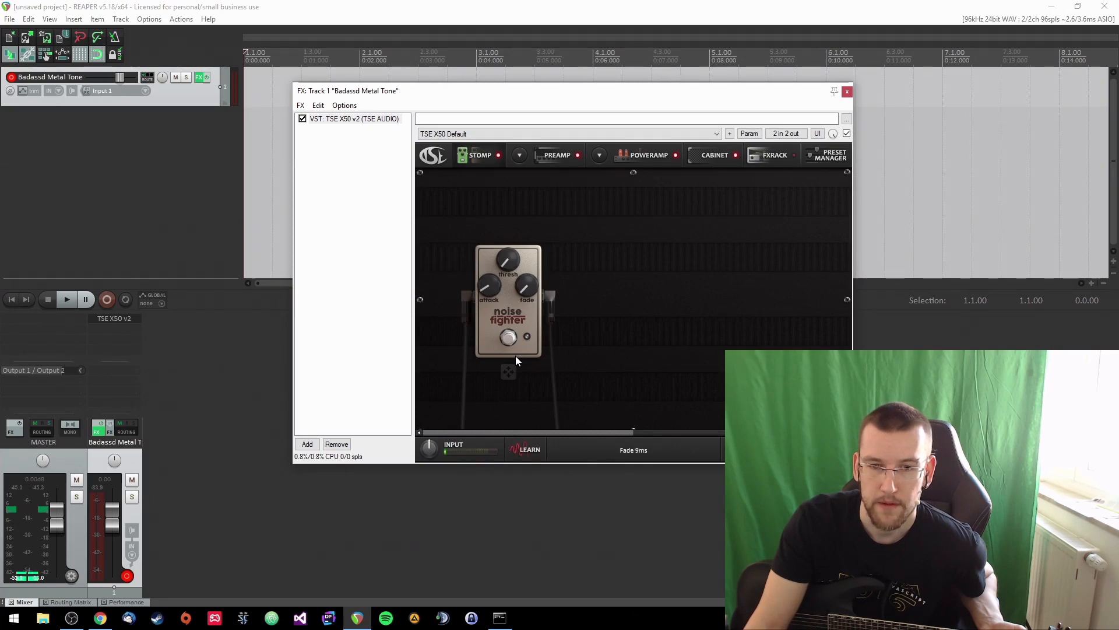
left_click_drag(488, 292, 490, 310)
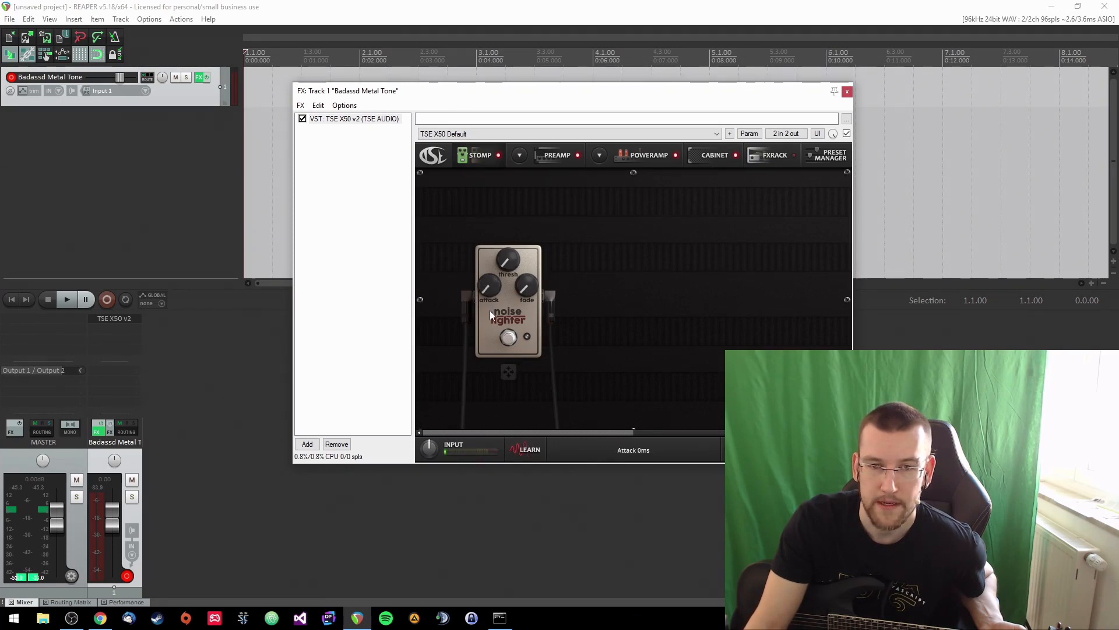
left_click_drag(508, 259, 510, 181)
left_click(510, 337)
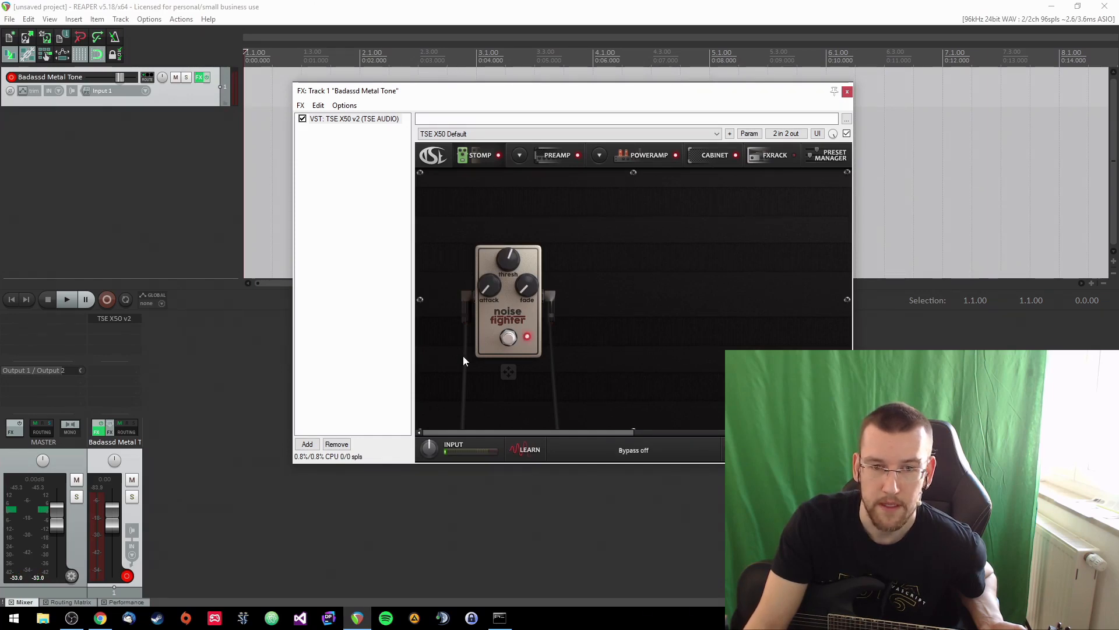
Add a TSE808 overdrive pedal after the noise gate, set its tone to 100%, raise its volume, and switch it on
right_click(655, 284)
mouse_move(616, 309)
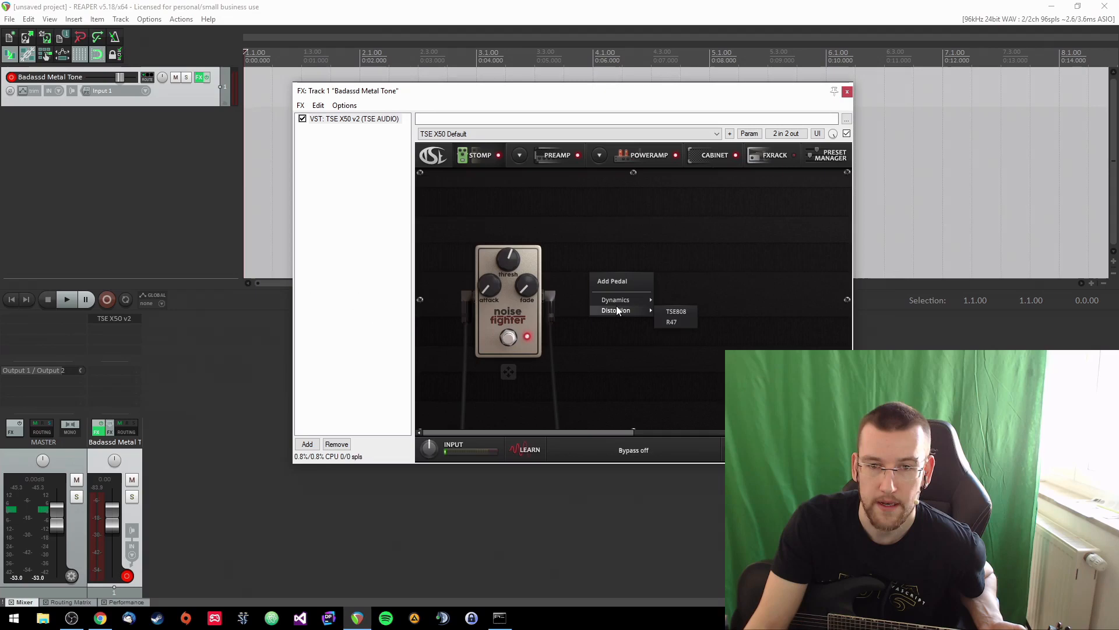
left_click(681, 311)
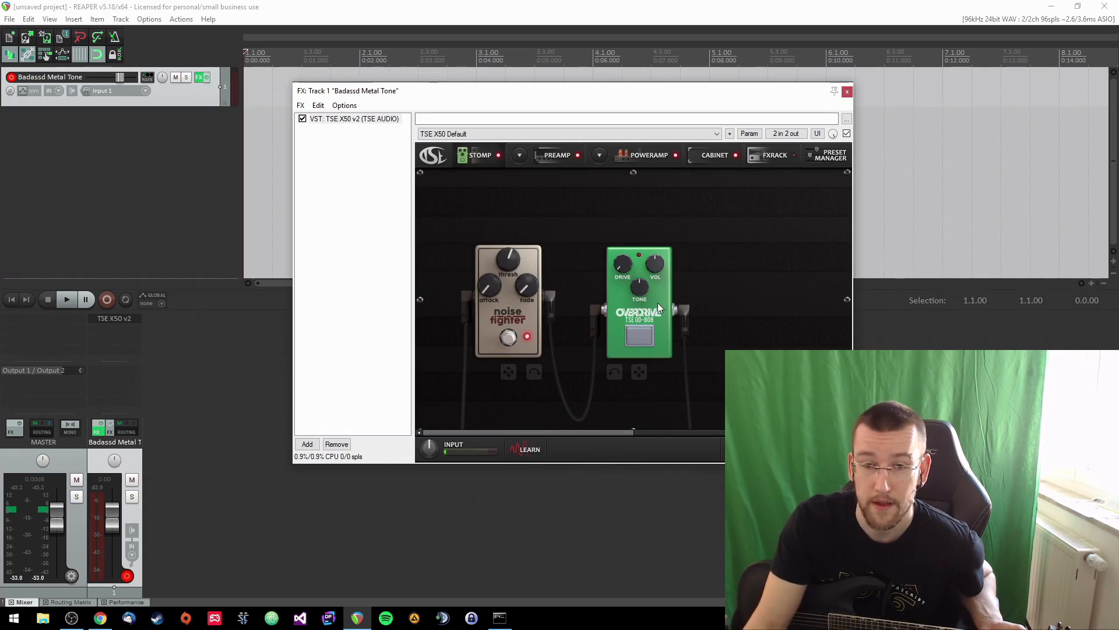
left_click_drag(642, 289, 635, 155)
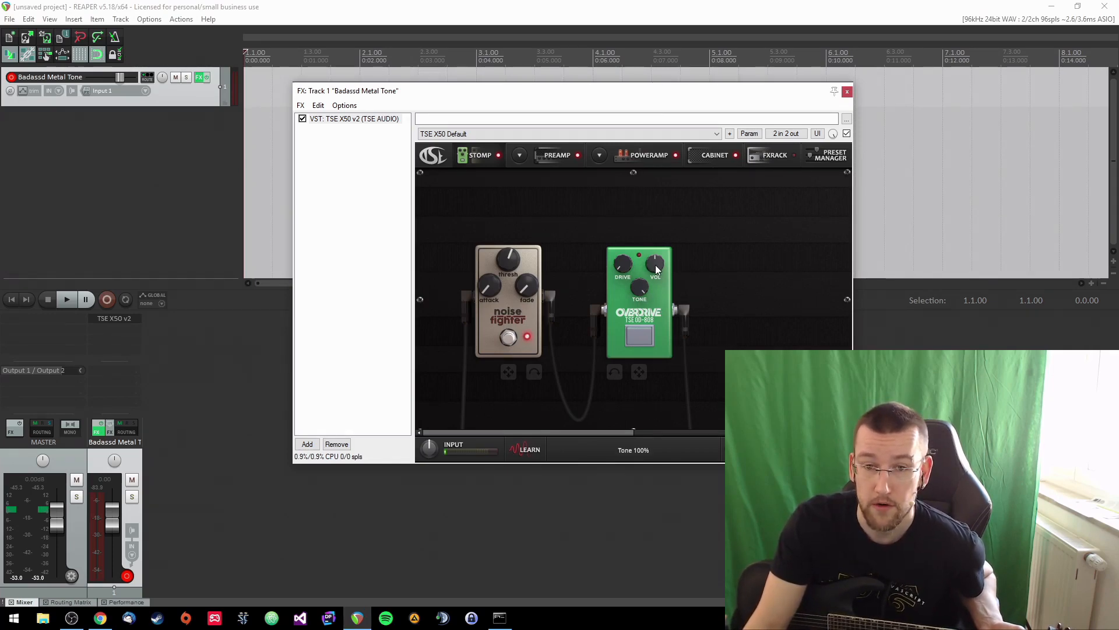
left_click_drag(656, 241, 656, 236)
left_click(641, 339)
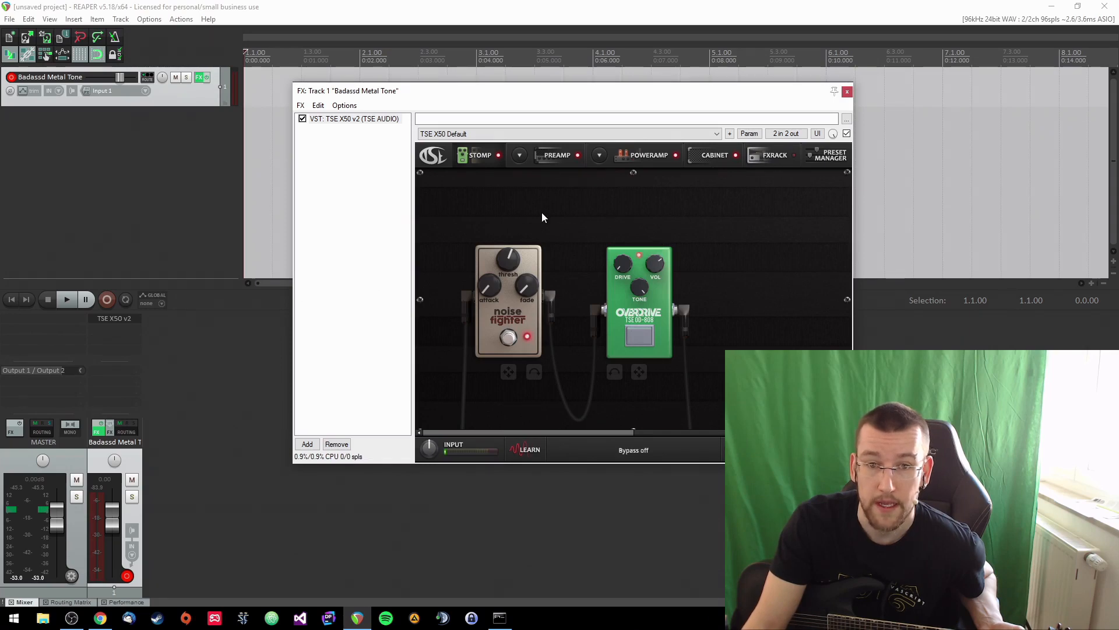
Set the preamp's mid to 70% and its pre gain to 40%
left_click(635, 156)
left_click(558, 156)
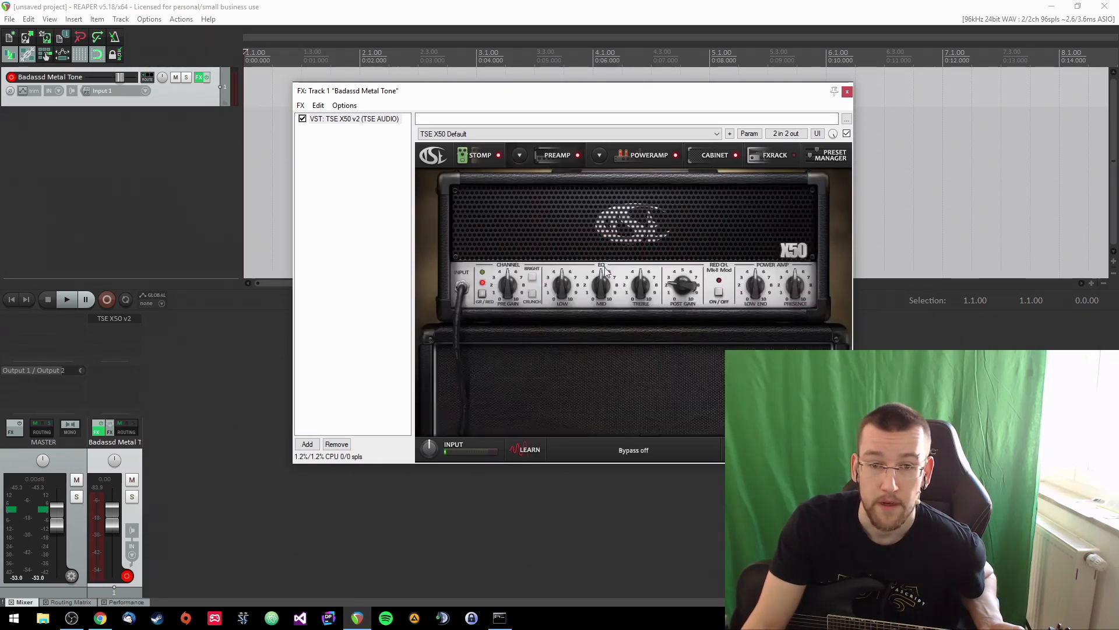
left_click_drag(603, 283, 603, 262)
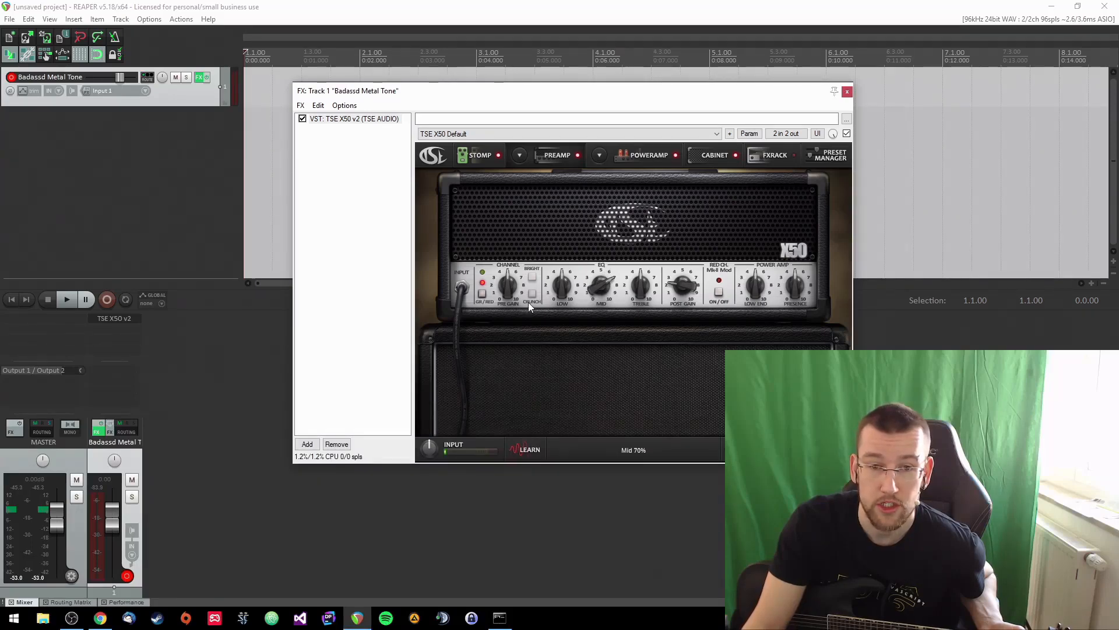
left_click_drag(510, 285, 510, 295)
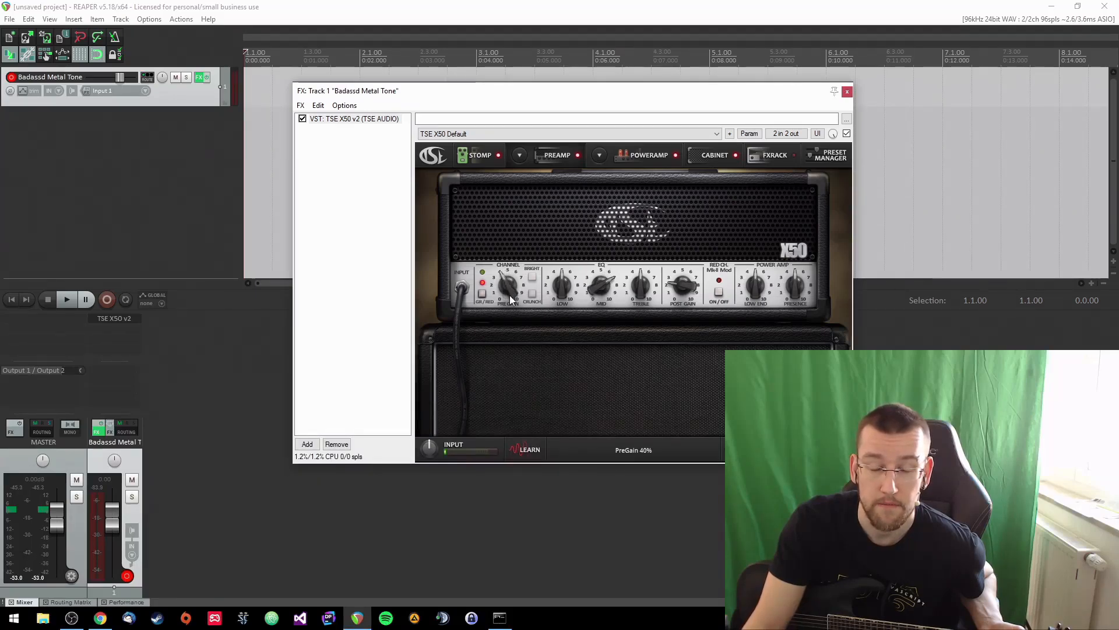
Set the power amp's bias to -80 V and choose the GuitarHack GH Edge impulse for the first cabinet slot
left_click(650, 159)
left_click_drag(764, 293, 766, 237)
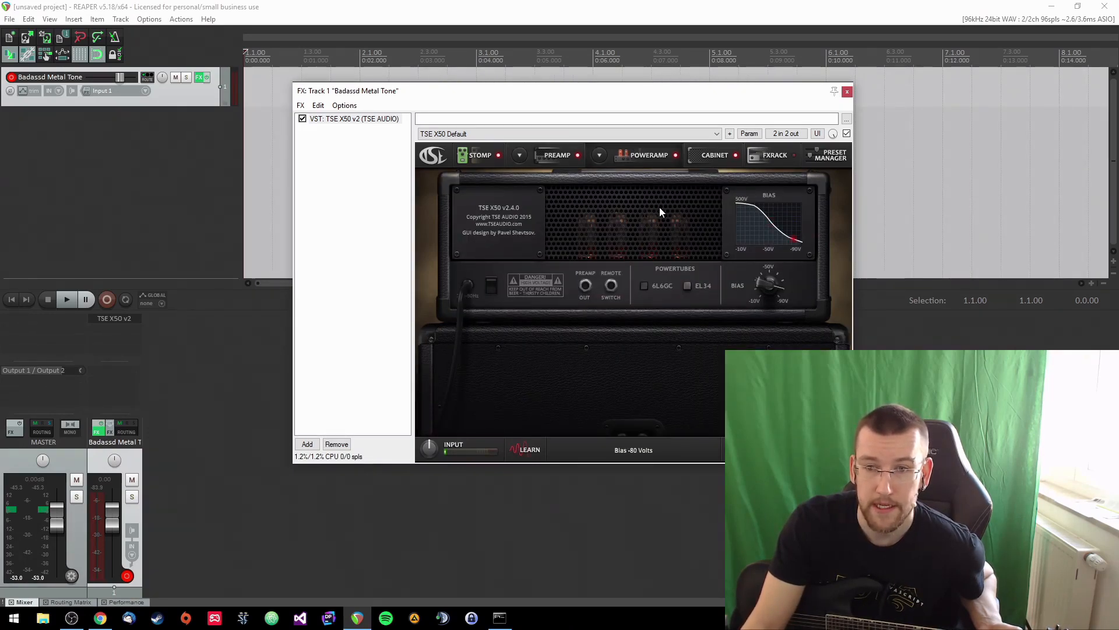
left_click(709, 157)
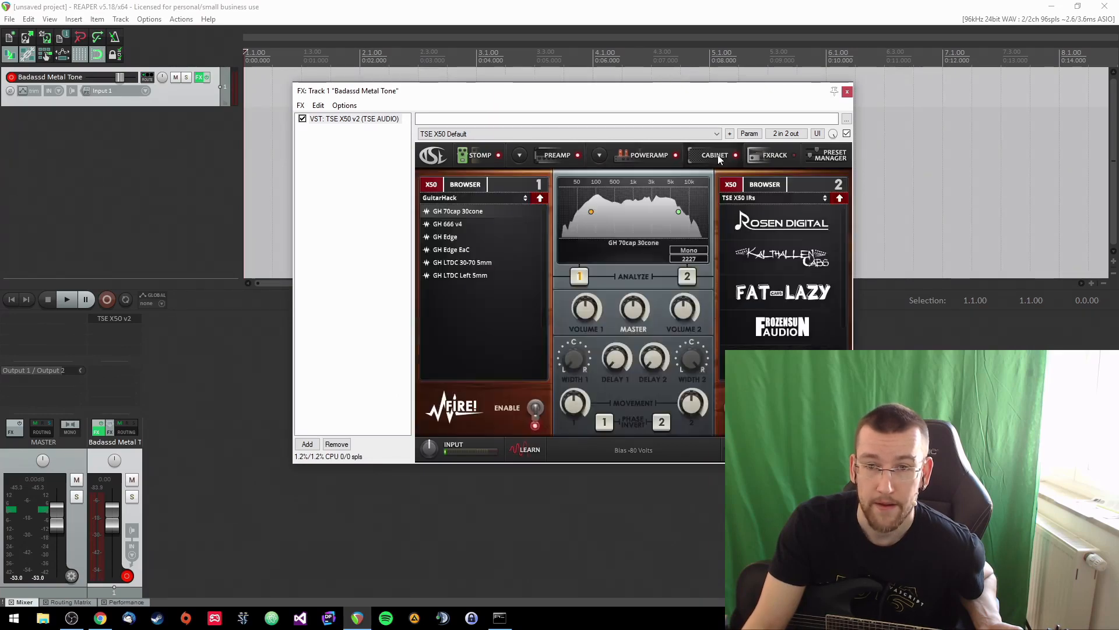
left_click(464, 236)
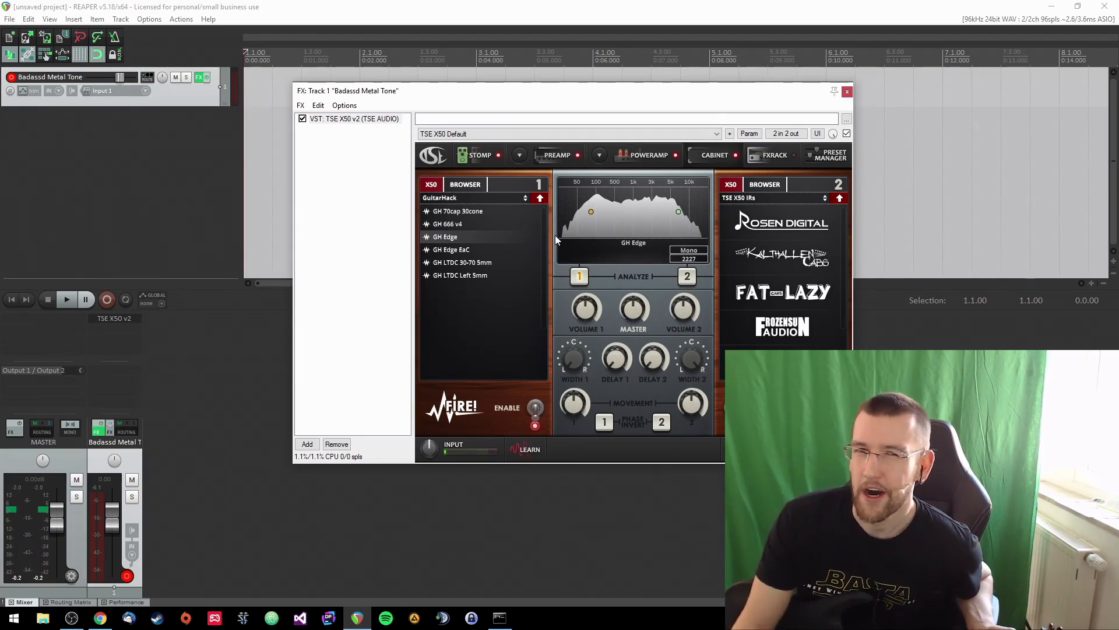
left_click_drag(537, 93, 527, 98)
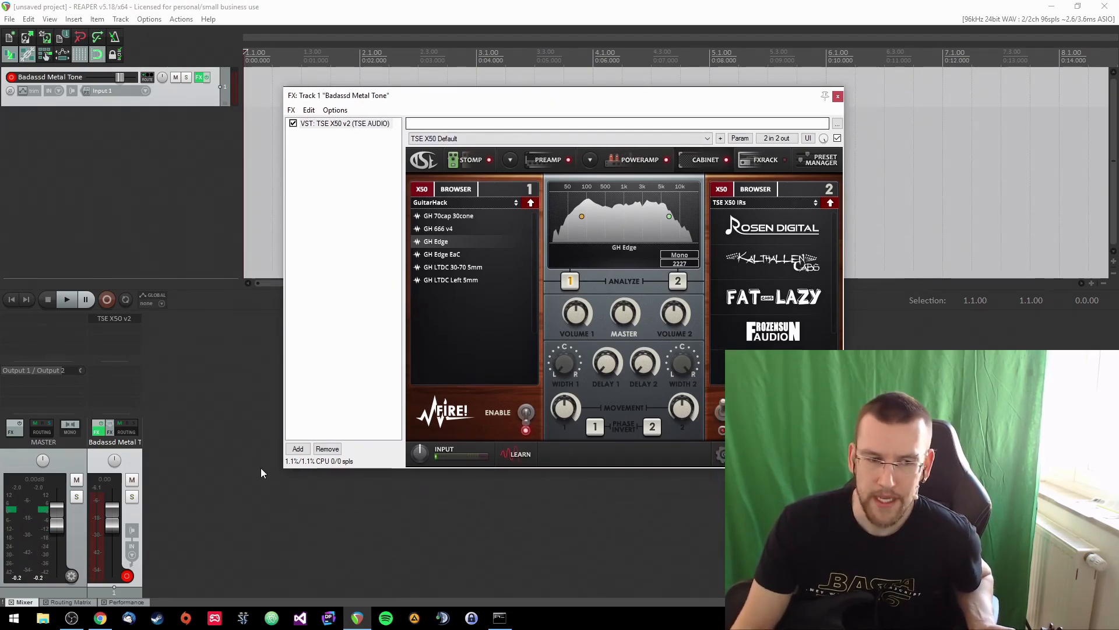
Switch to File Explorer and open the Impulses folder inside Programme > Plugins on the System (C:) drive
left_click(43, 618)
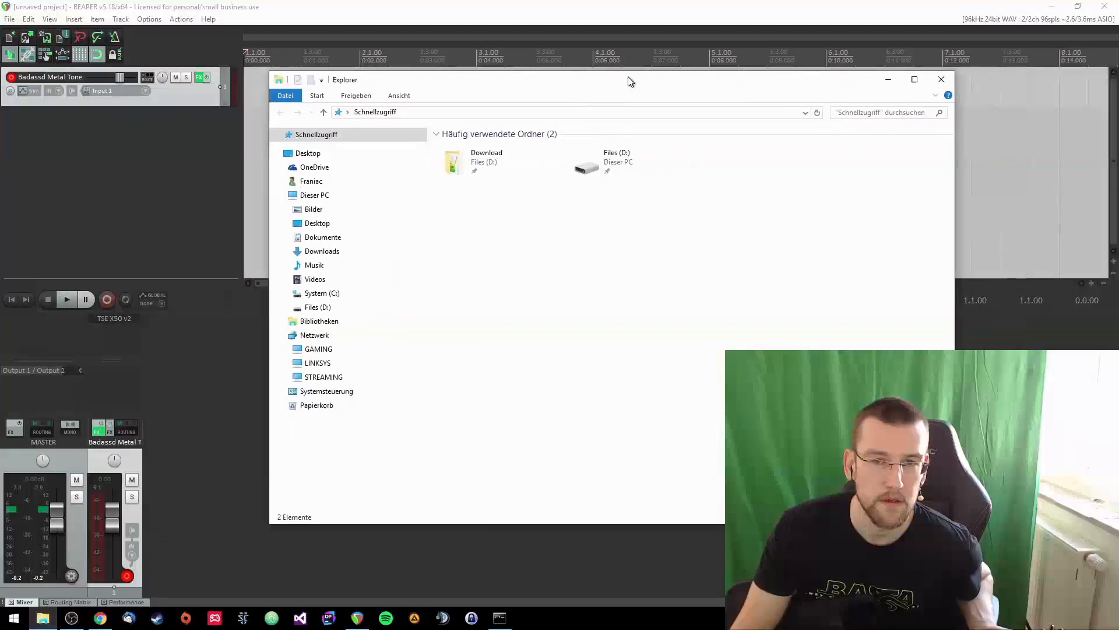
left_click_drag(583, 94, 566, 104)
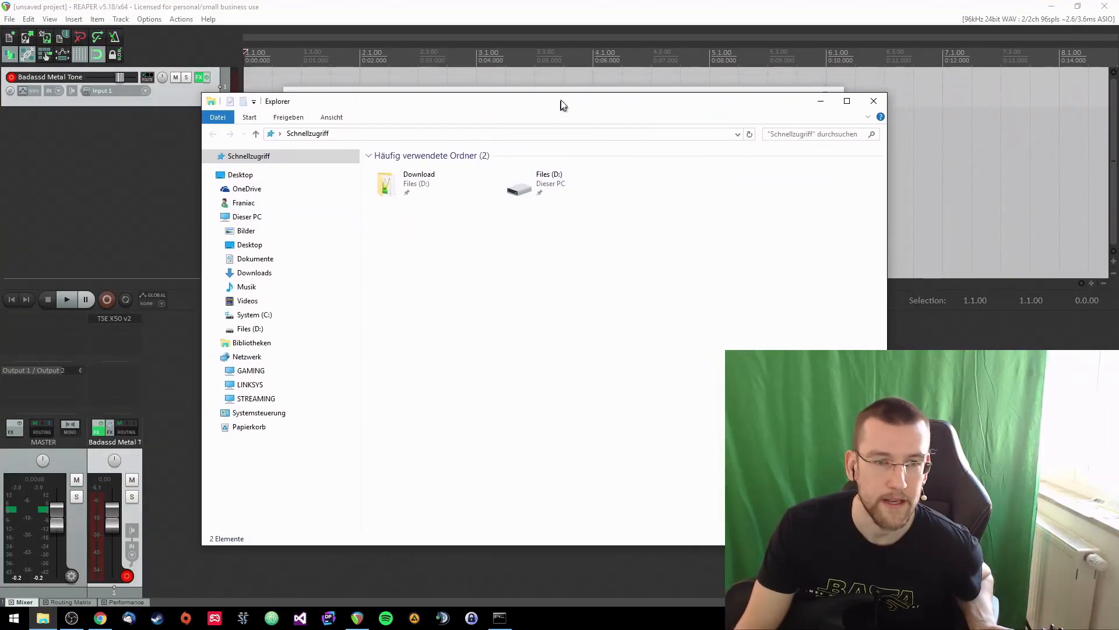
left_click(257, 311)
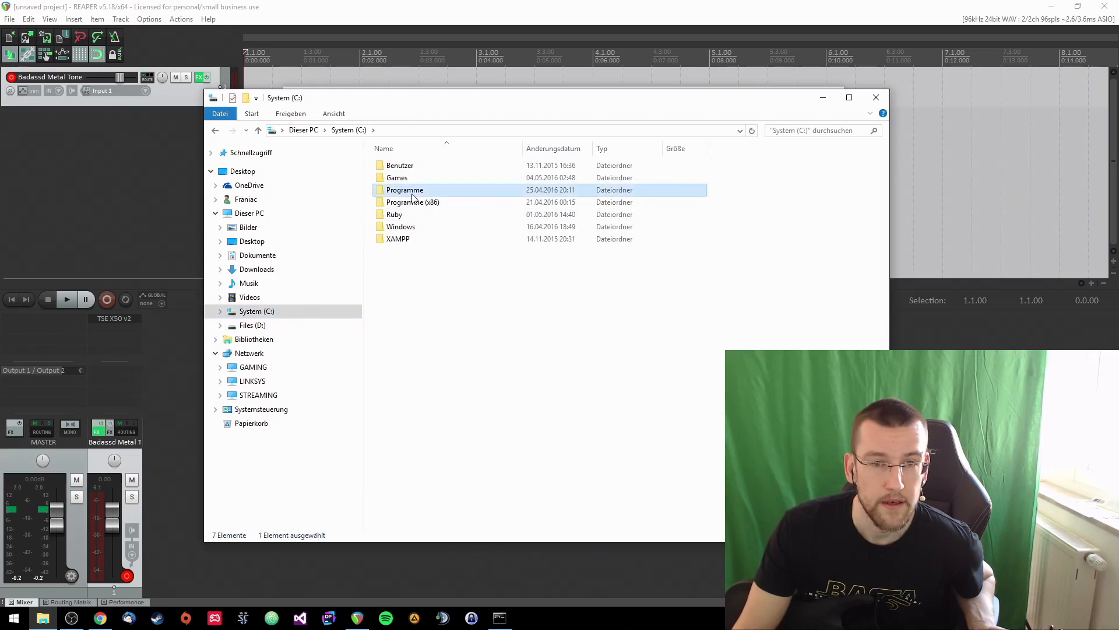
double_click(402, 189)
scroll(431, 435, "down", 3)
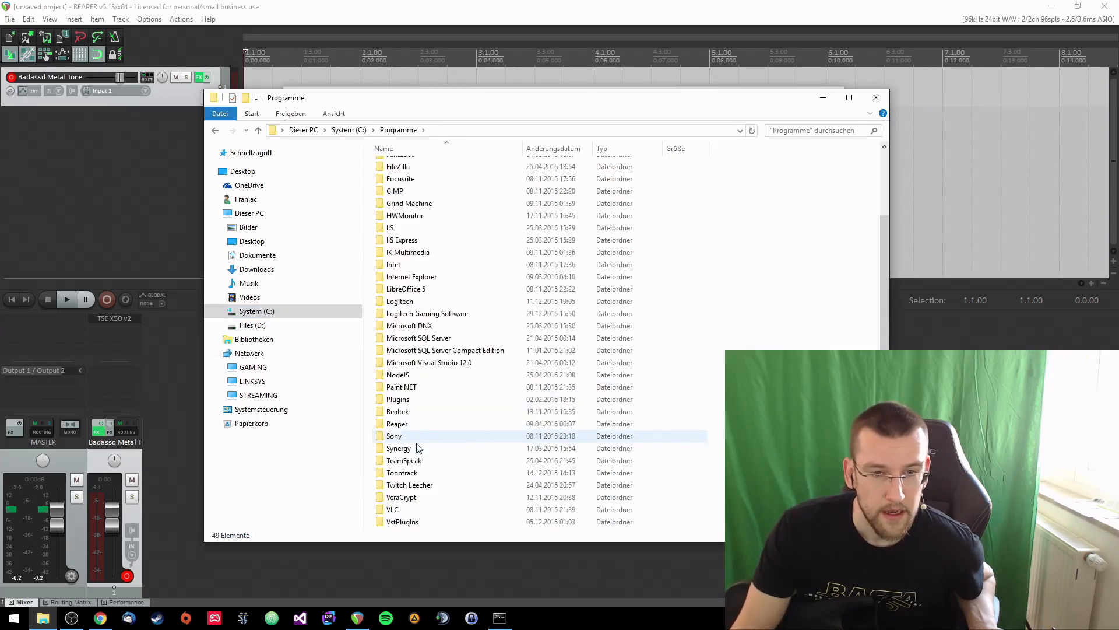
double_click(420, 400)
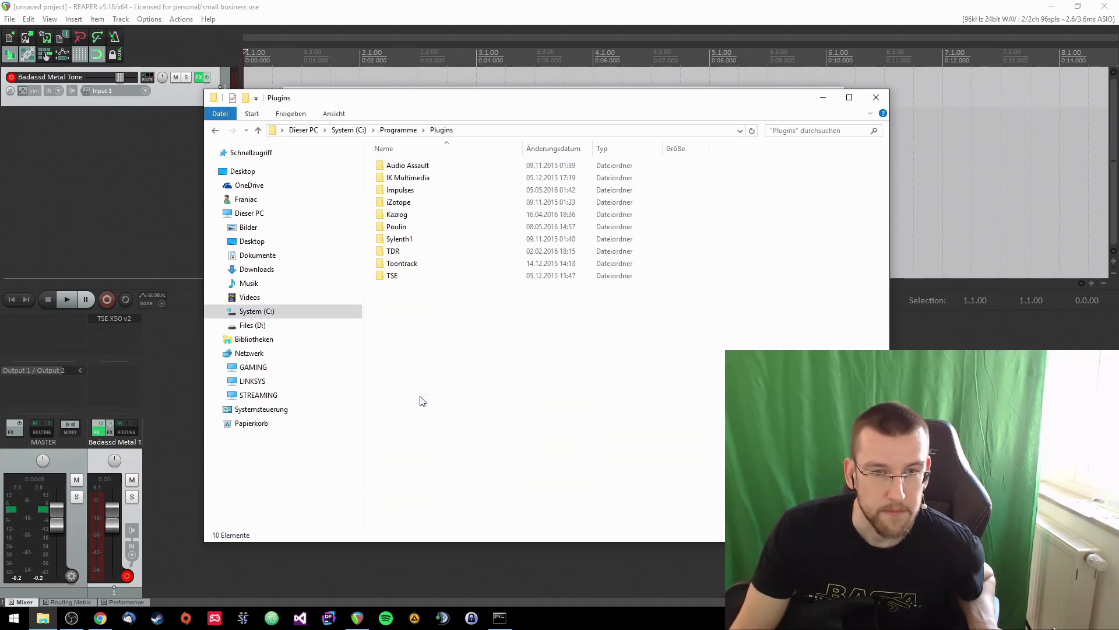
left_click(420, 190)
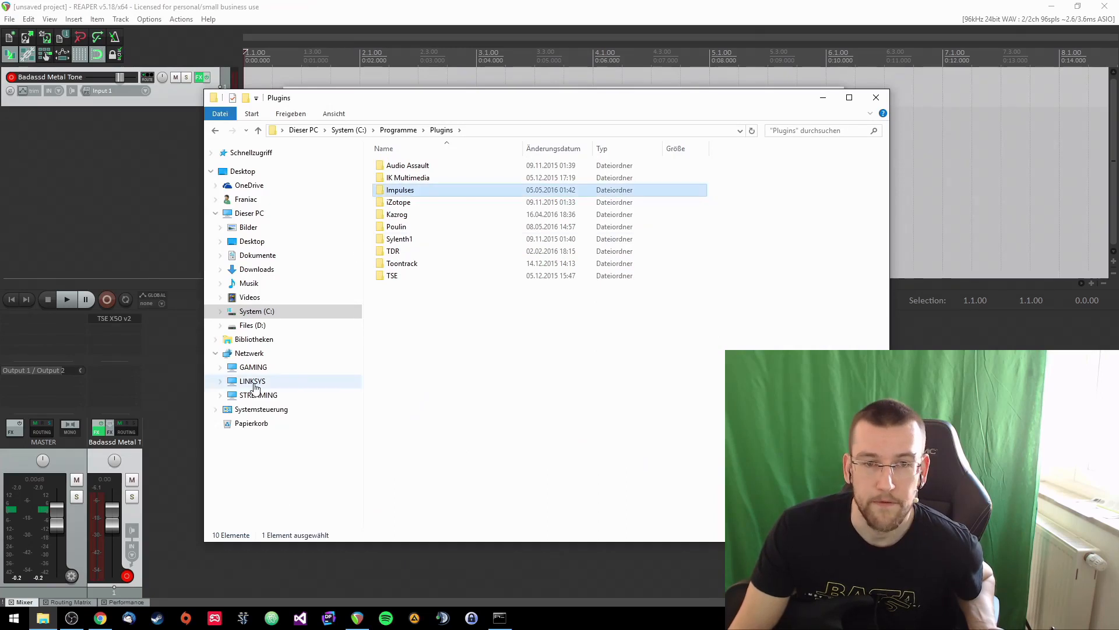
double_click(445, 192)
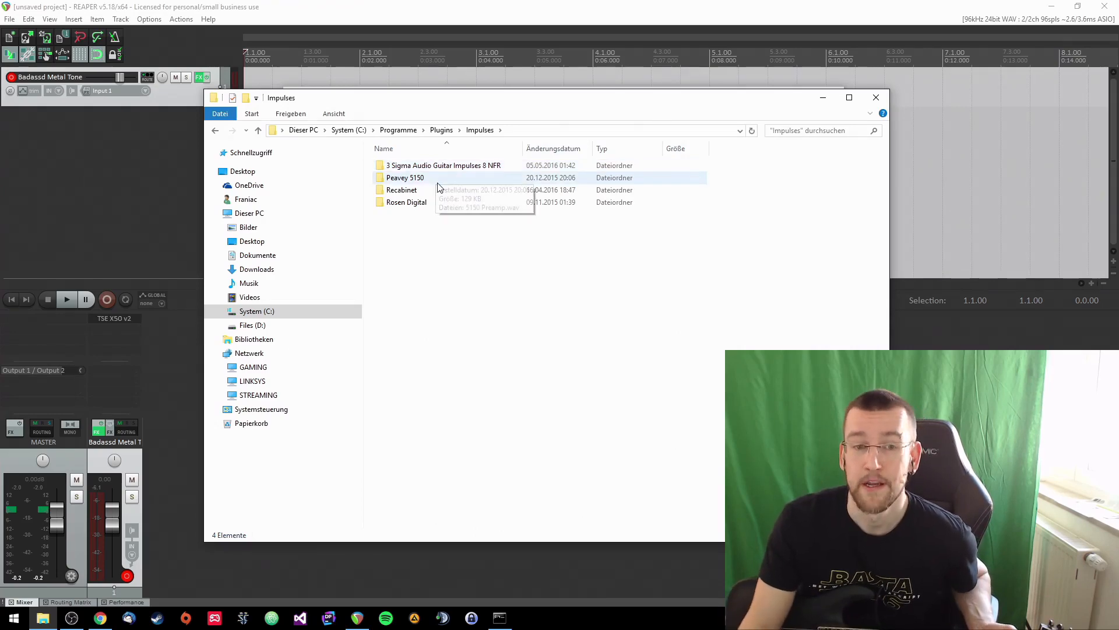
Look over the installed impulse packs and open the inner Rosen American Custom folder of the Rosen Digital pack
left_click(414, 203)
left_click(409, 192)
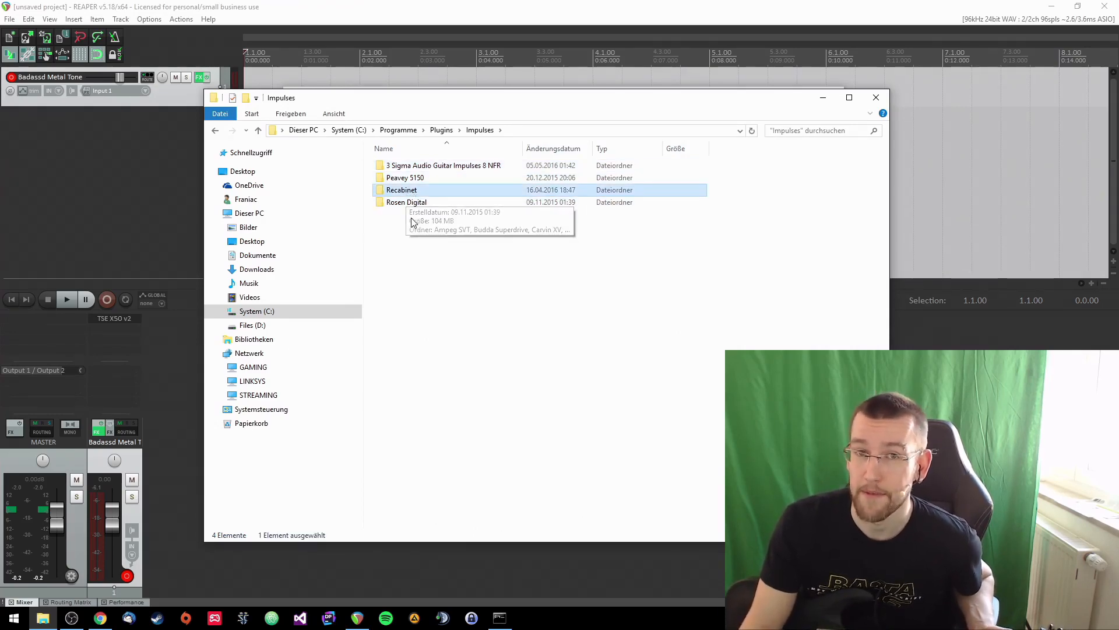
left_click(418, 166)
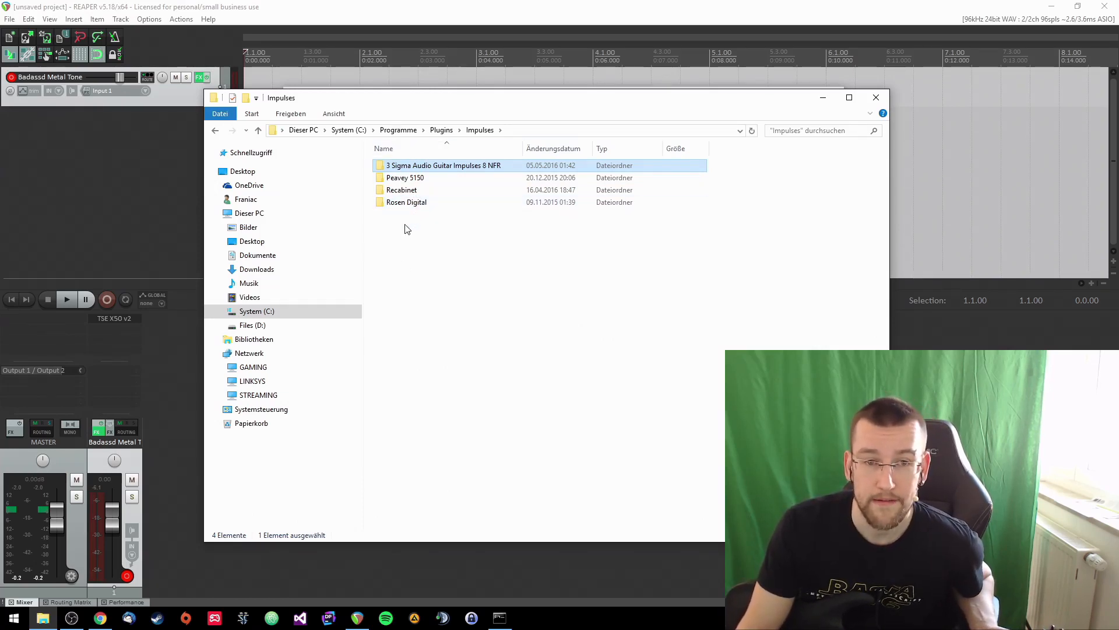
left_click(403, 190)
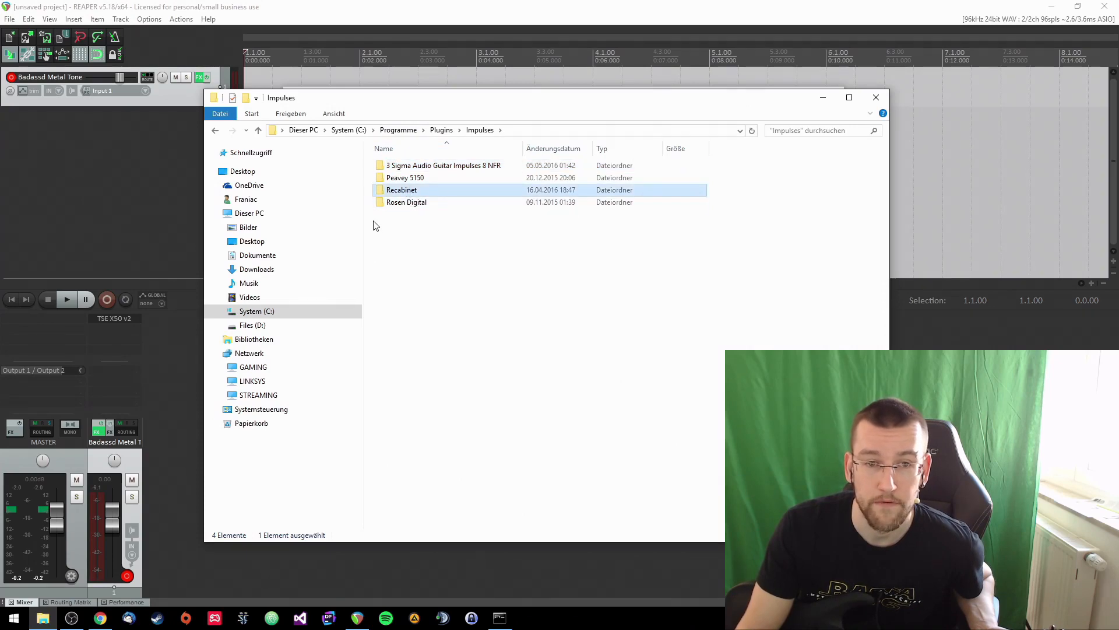
double_click(412, 204)
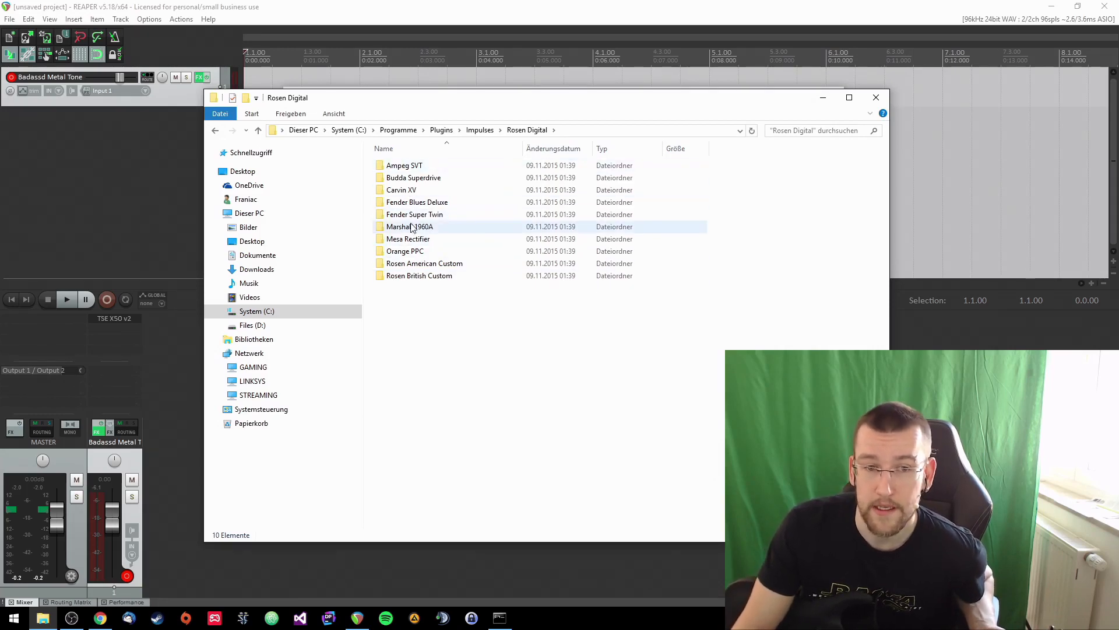
double_click(426, 266)
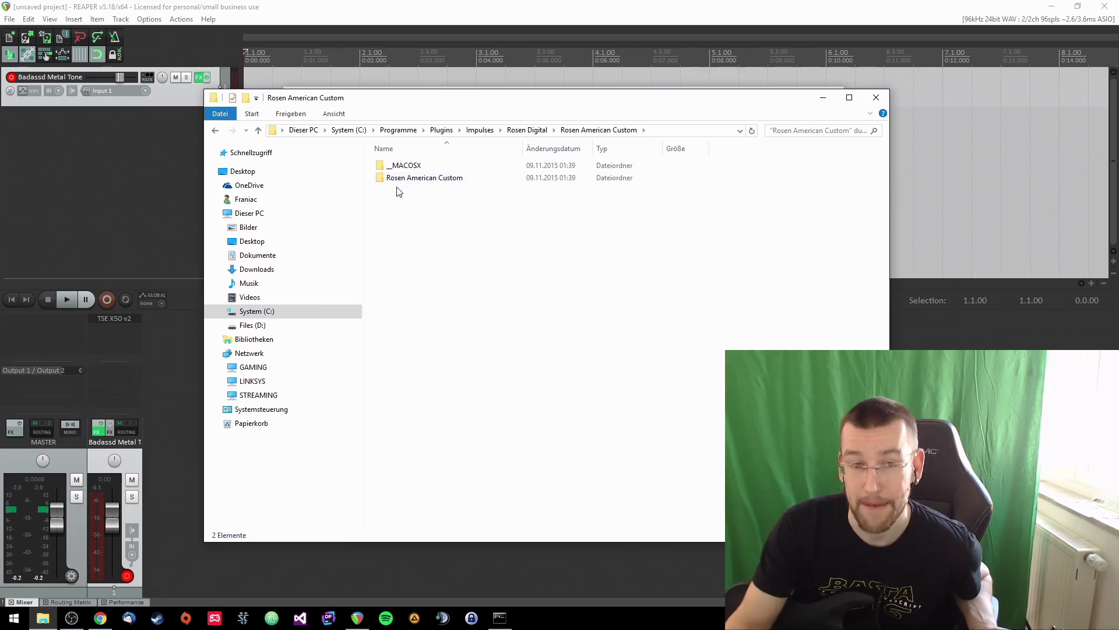
double_click(403, 179)
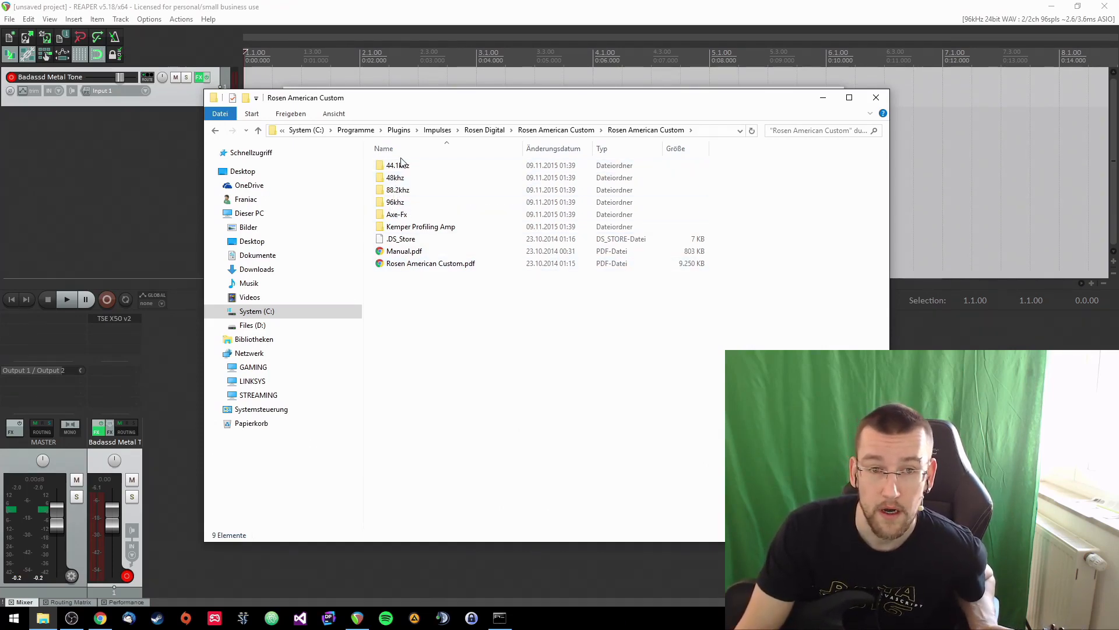
Review the sample-rate and hardware folders of the Rosen American Custom pack and open its 96khz folder
left_click(418, 228)
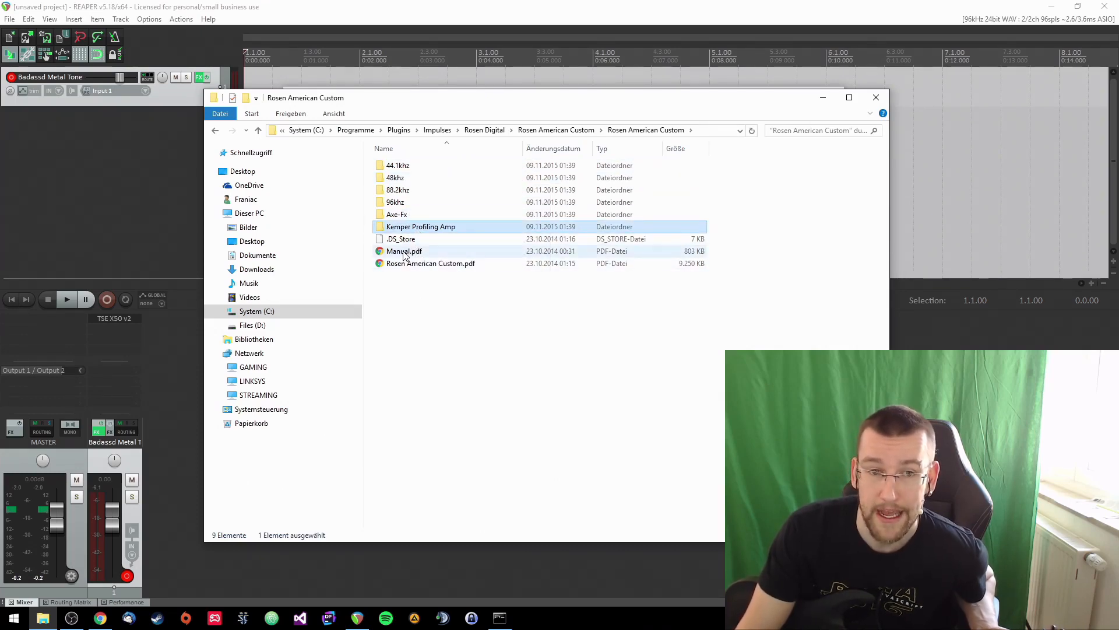
left_click(417, 166)
left_click(415, 179)
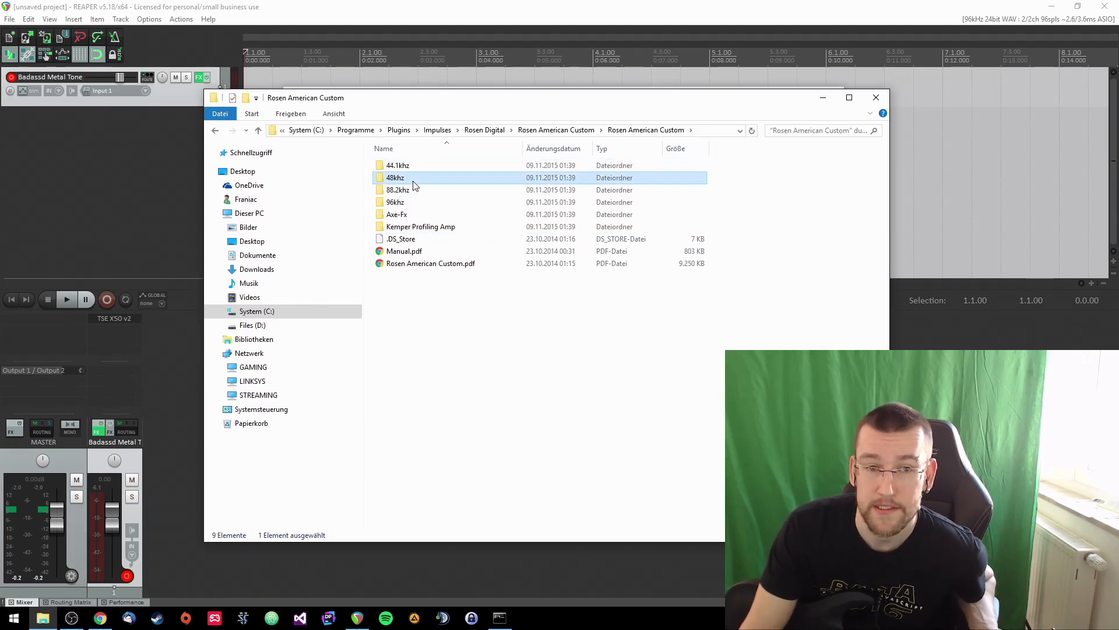
left_click(420, 190)
left_click(411, 204)
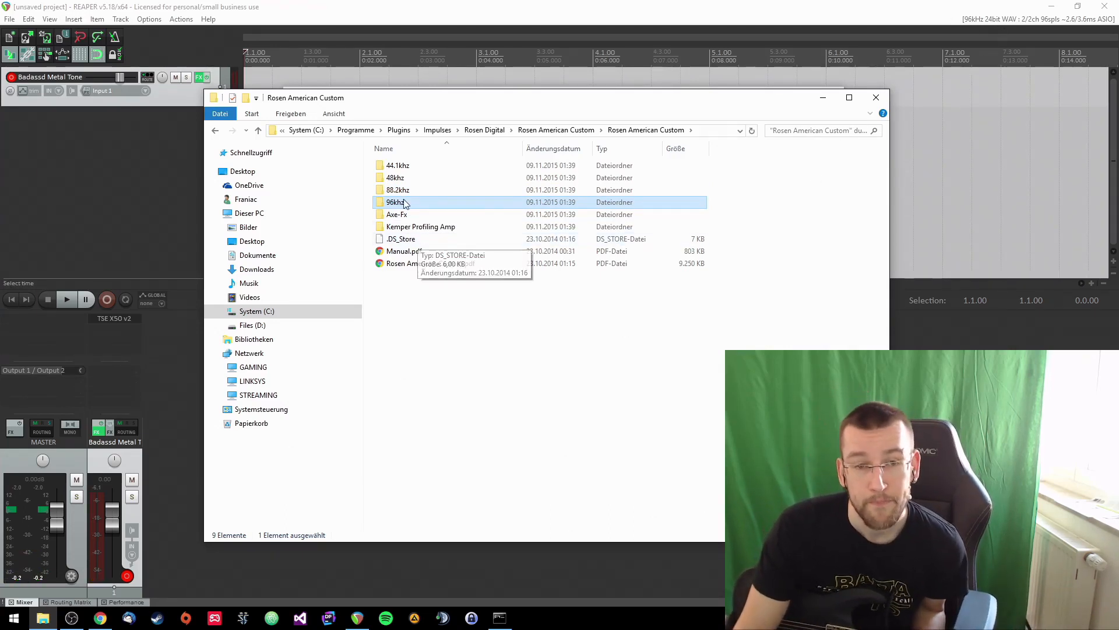
double_click(406, 202)
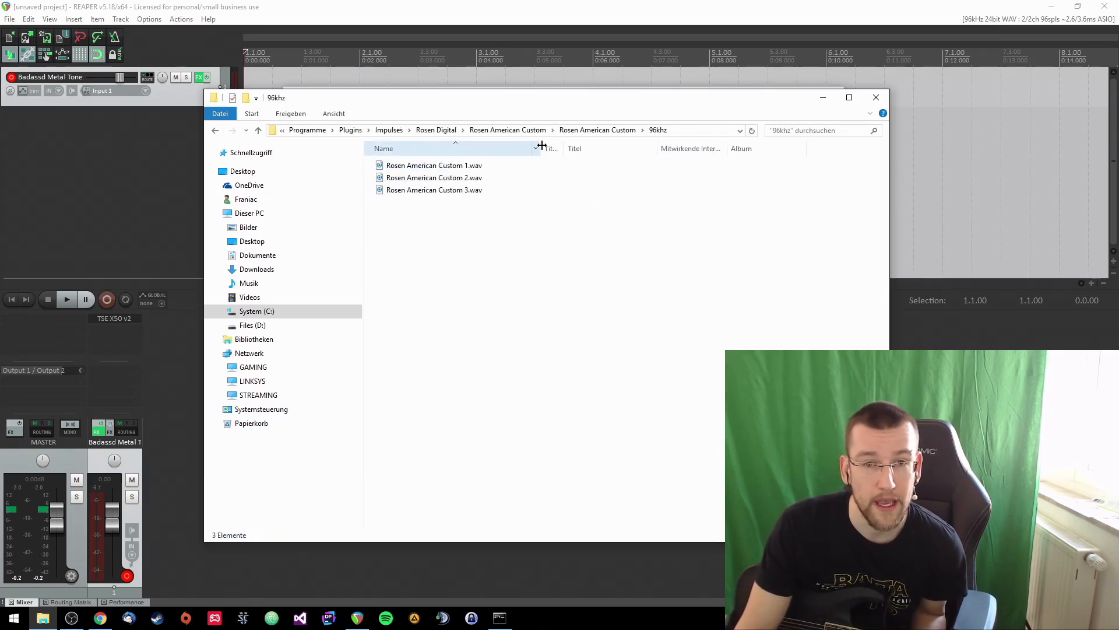
left_click_drag(541, 145, 520, 149)
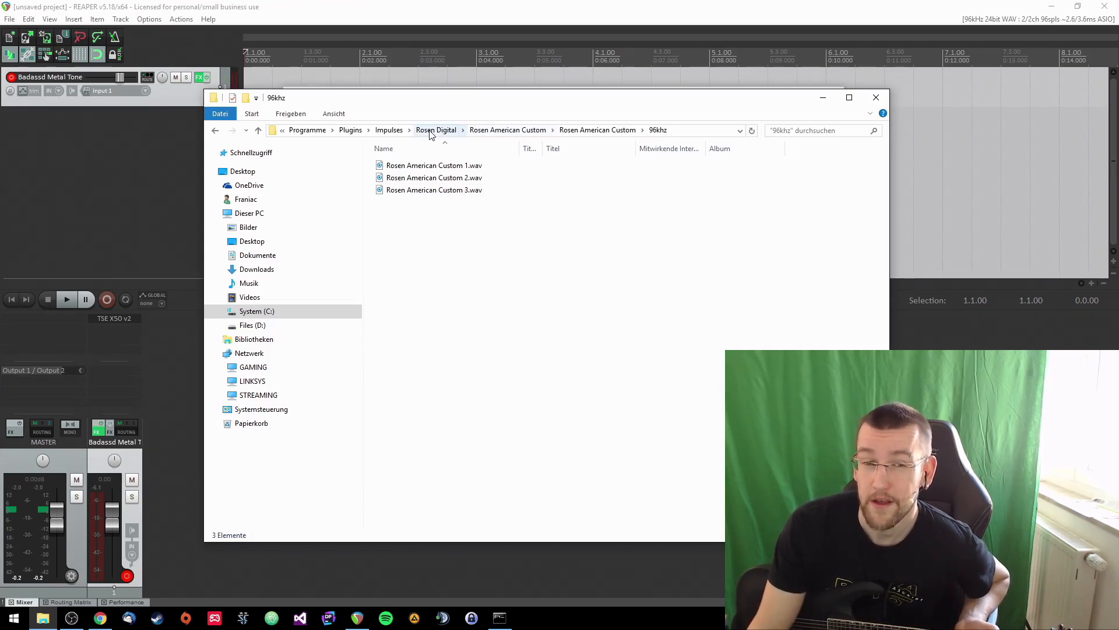
Examine the Rosen American Custom 1, 2 and 3 WAV impulses in the 96khz folder
left_click(432, 177)
left_click(424, 192)
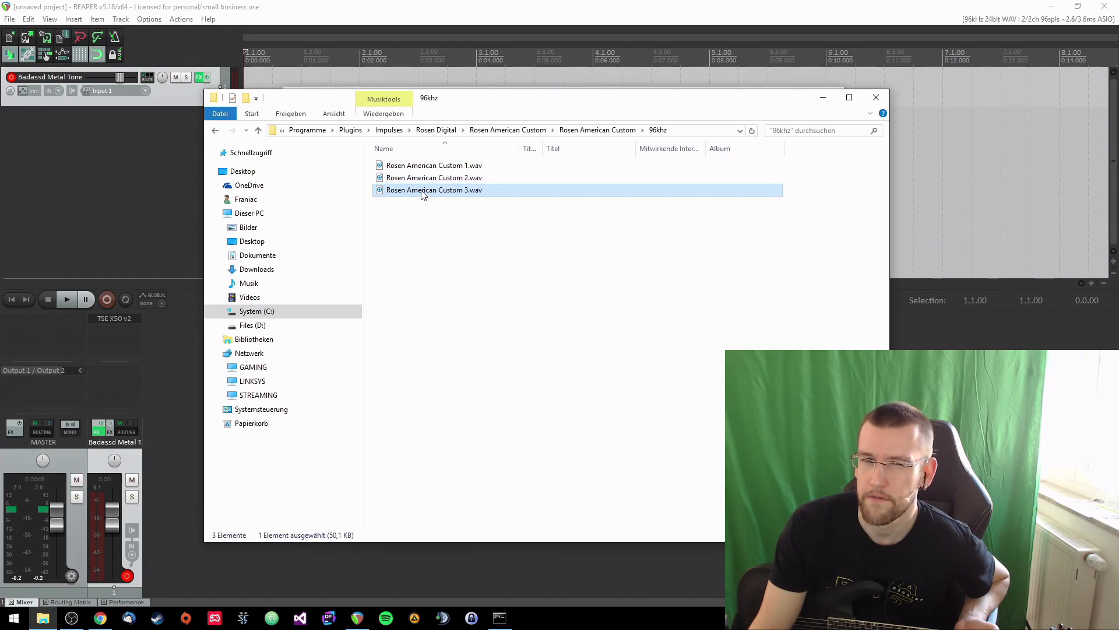
left_click(430, 177)
left_click(433, 166)
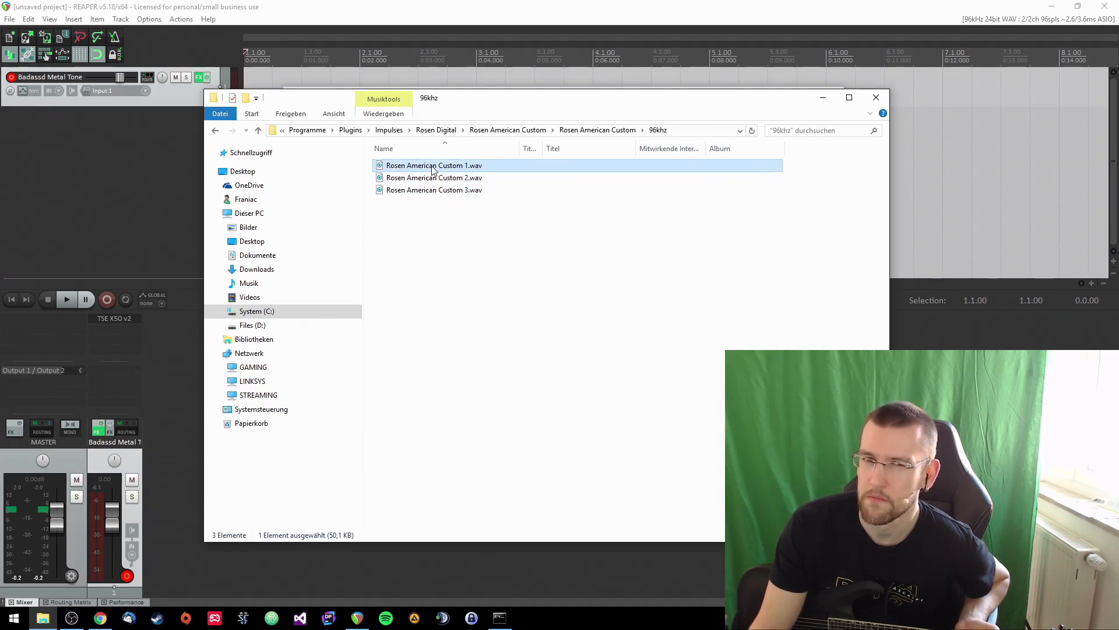
left_click(431, 178)
left_click(429, 190)
left_click(432, 177)
left_click(435, 166)
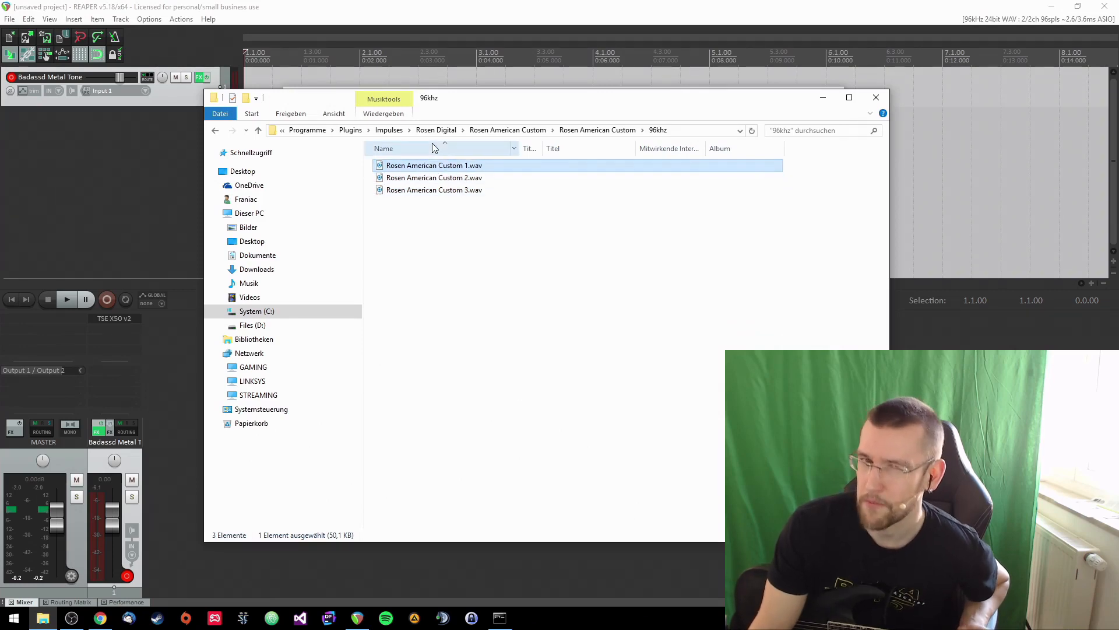
left_click(407, 190)
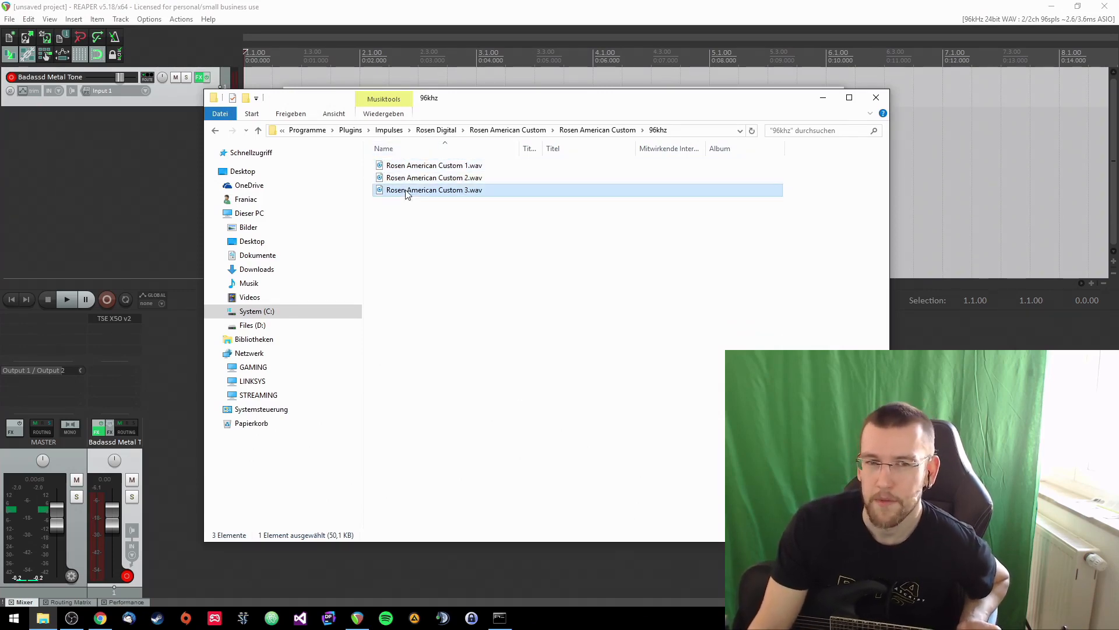
left_click(417, 167)
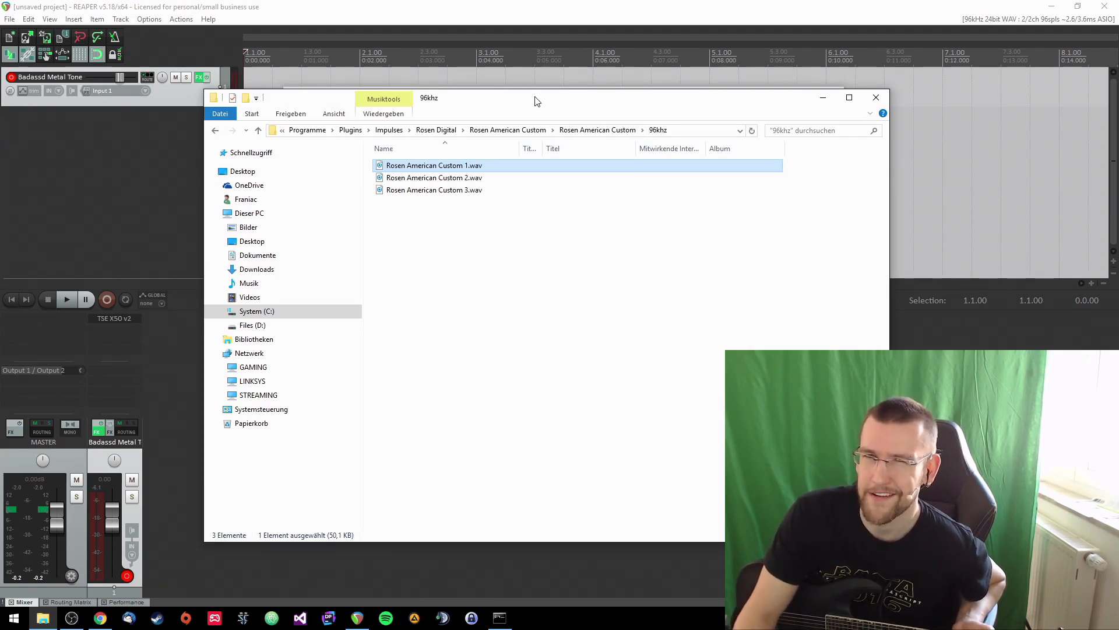
left_click(443, 180)
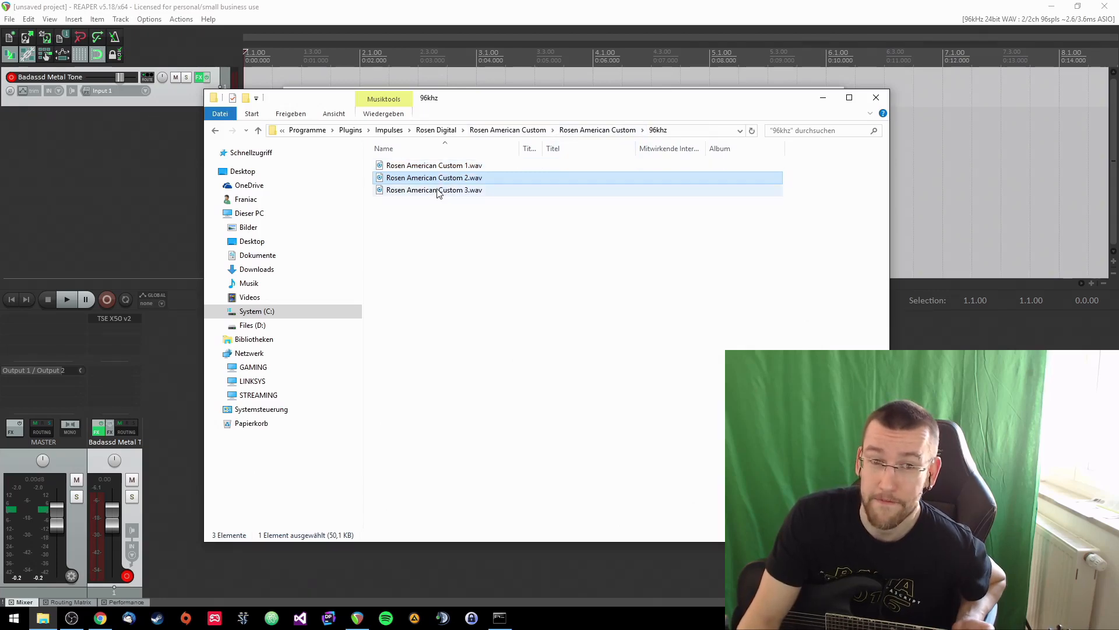
left_click(443, 166)
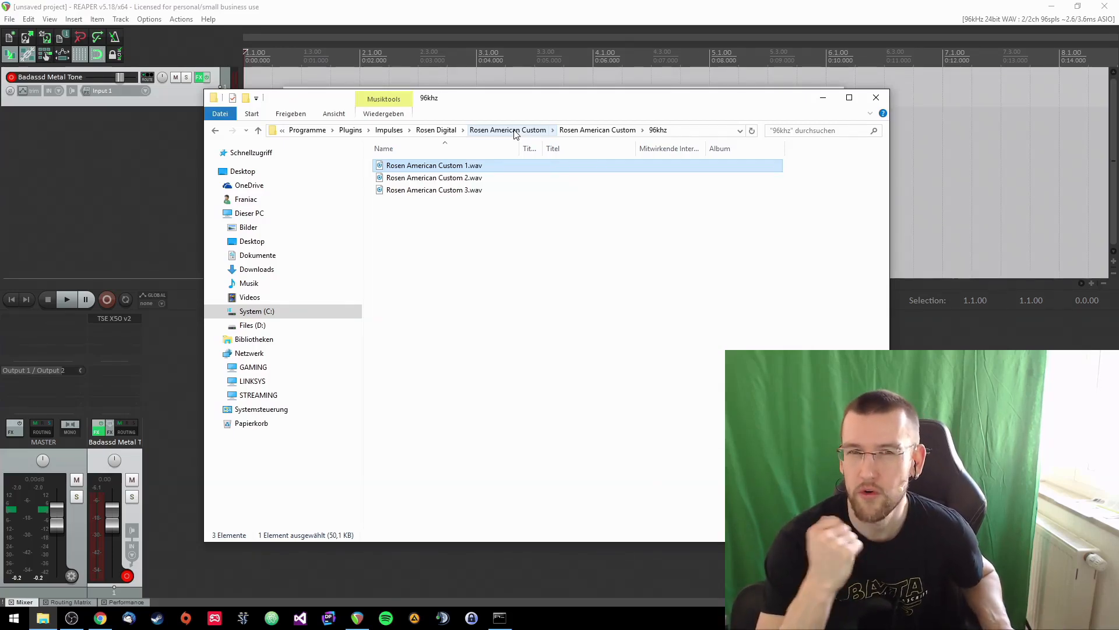
Return to REAPER and review the amp simulator's stomp, preamp, power amp and cabinet stages in signal order
left_click(679, 80)
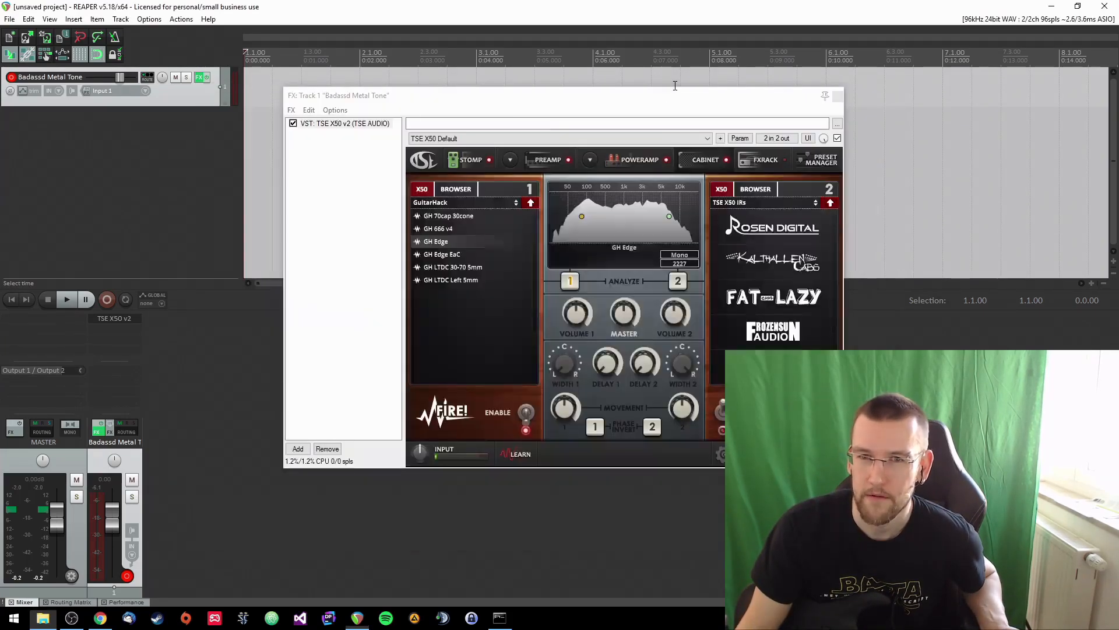
left_click(468, 160)
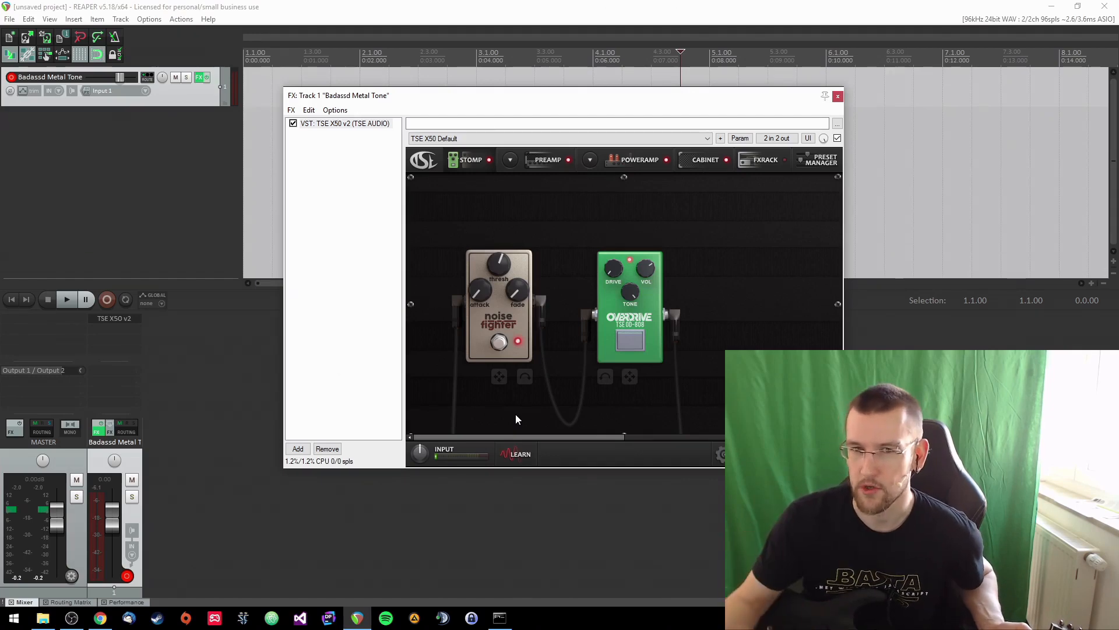
left_click(535, 161)
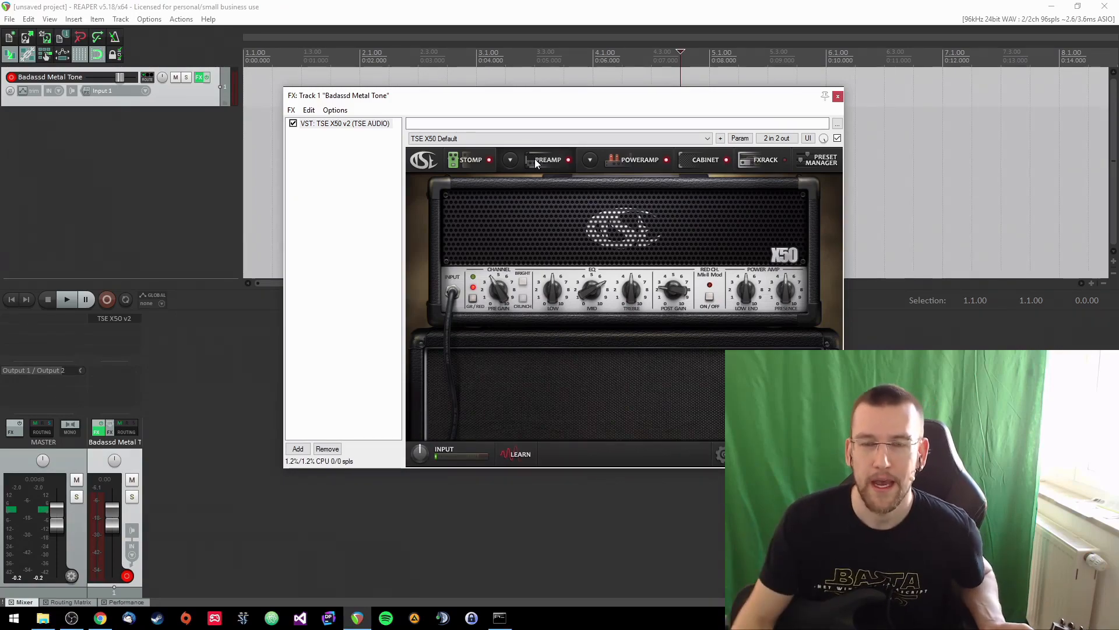
left_click(611, 162)
left_click(531, 162)
left_click(617, 157)
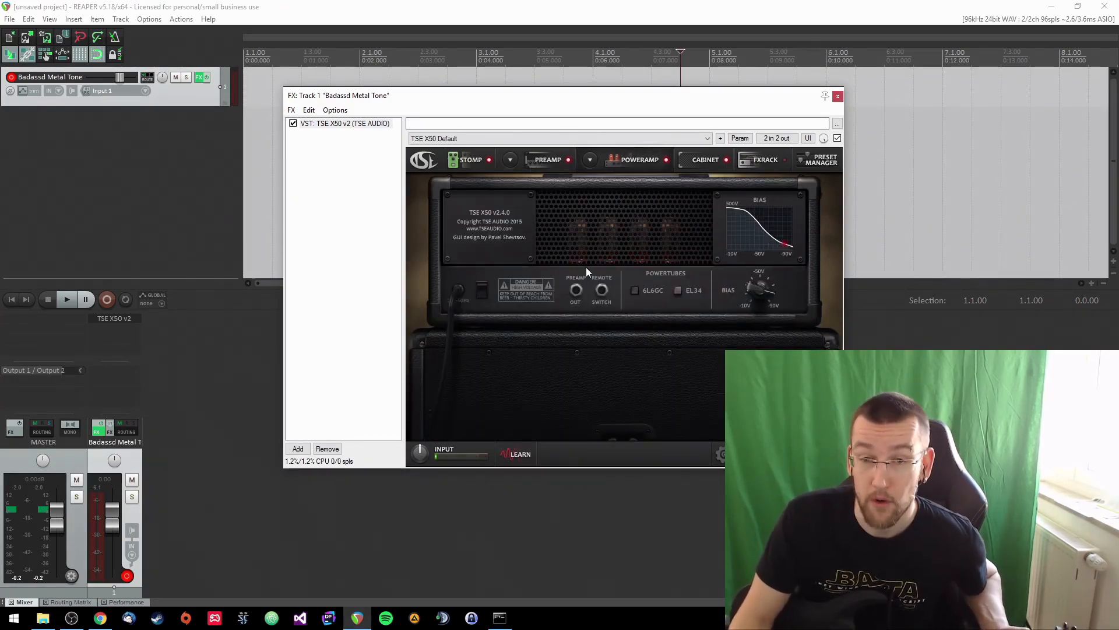
left_click(701, 162)
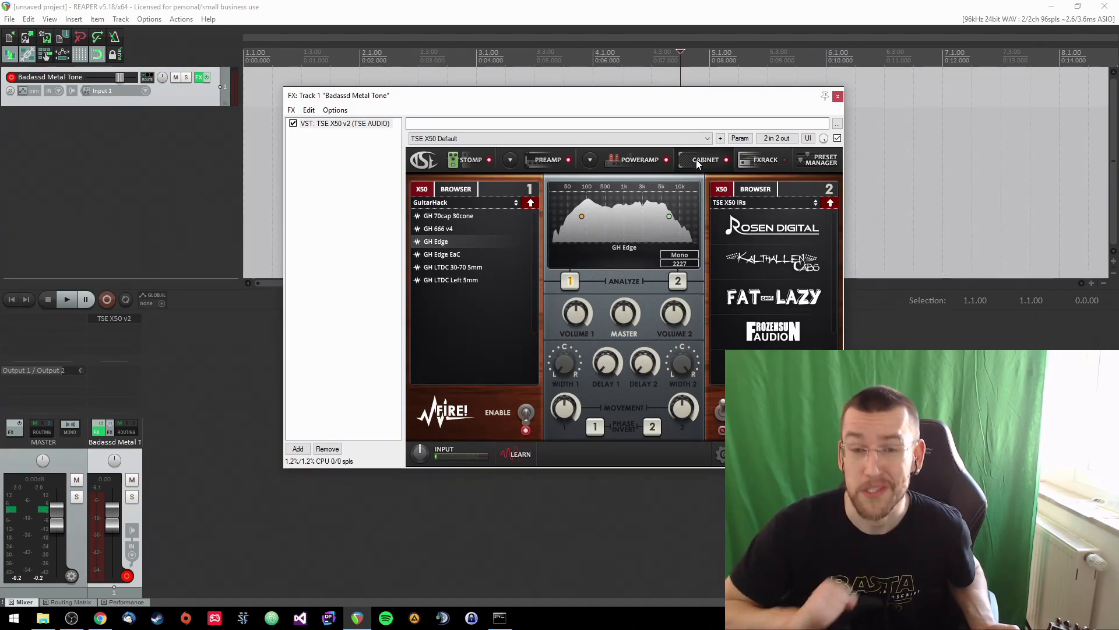
left_click(726, 160)
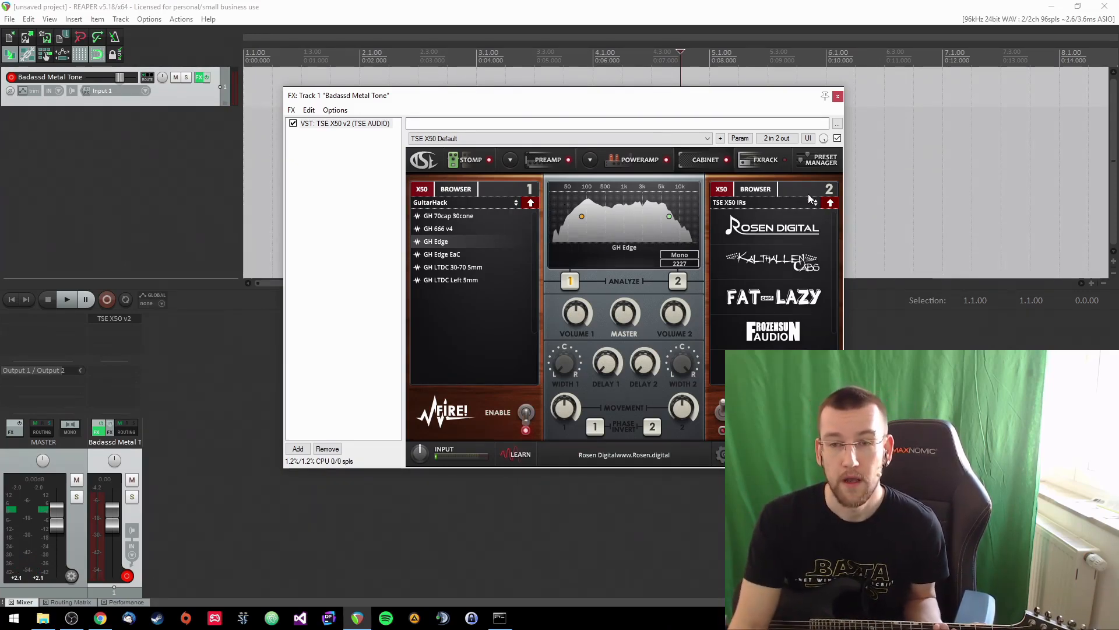
Load the 96khz Rosen American Custom 1.wav impulse from the Rosen Digital folder into cabinet slot 1
left_click(724, 162)
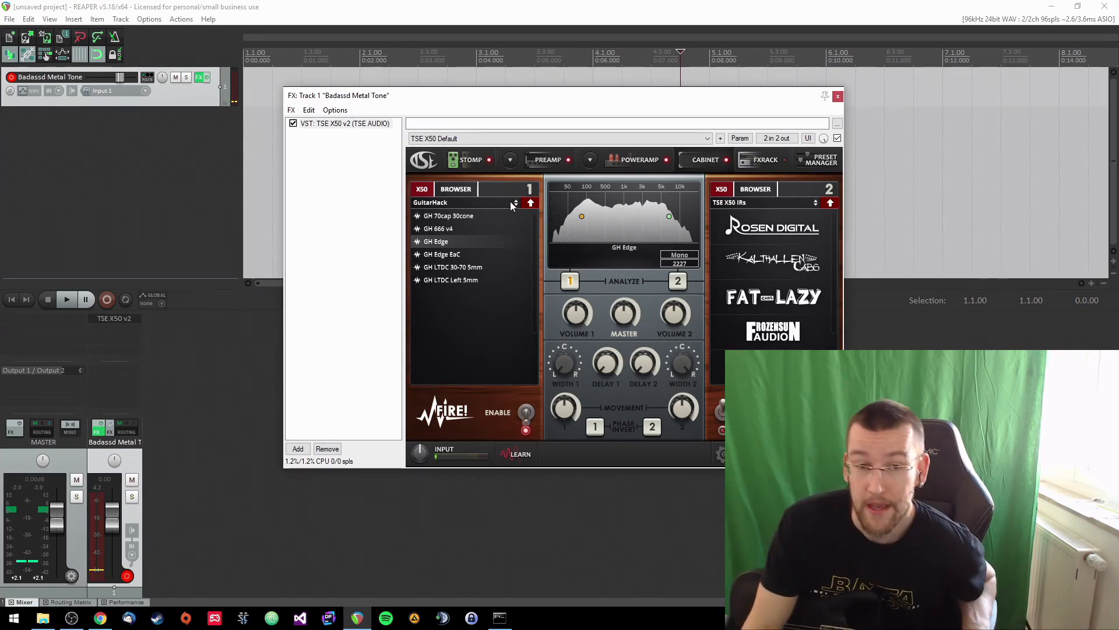
left_click(531, 203)
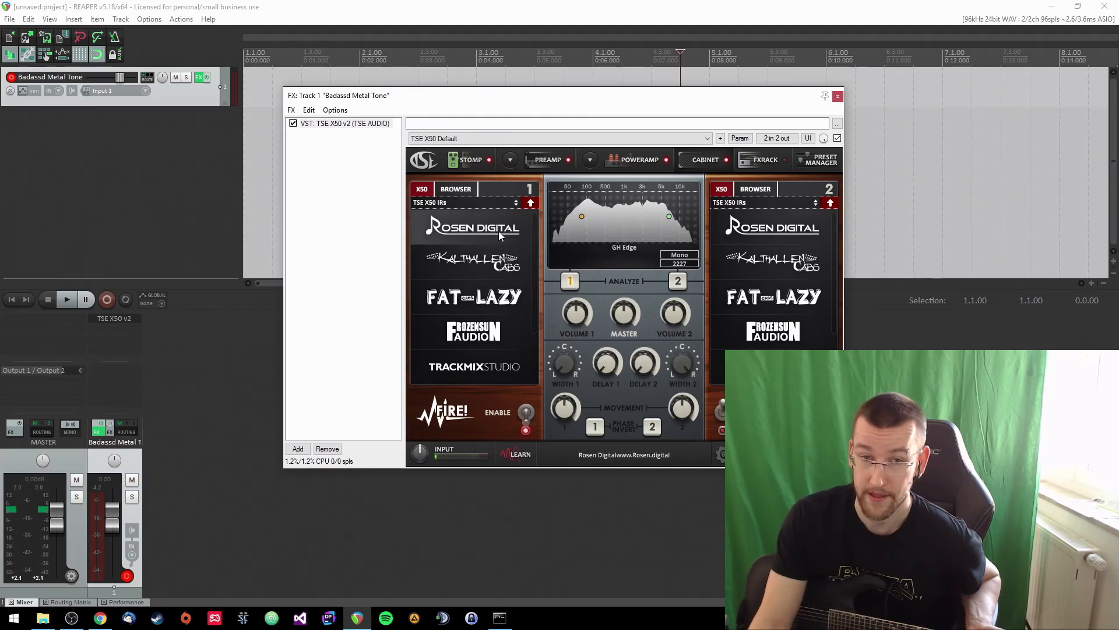
left_click(454, 191)
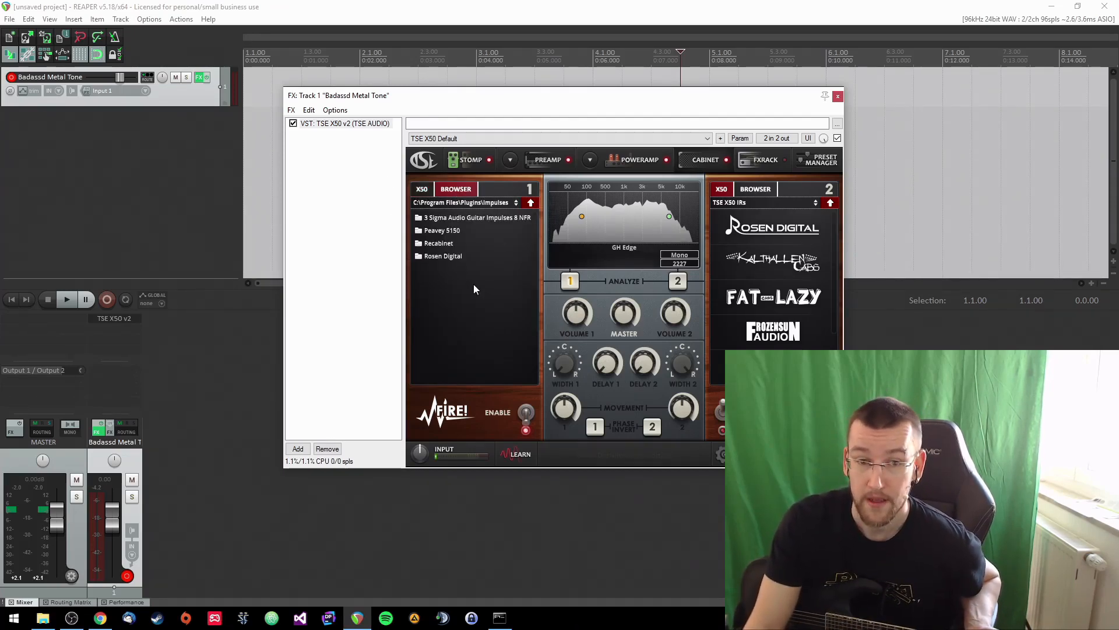
double_click(441, 256)
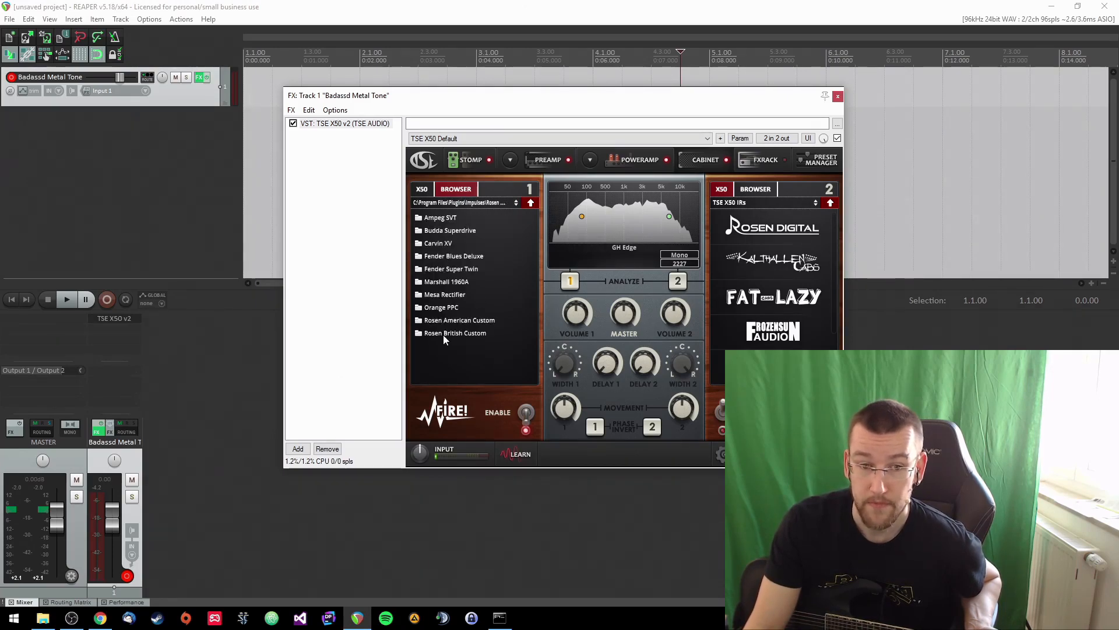
double_click(446, 319)
double_click(443, 232)
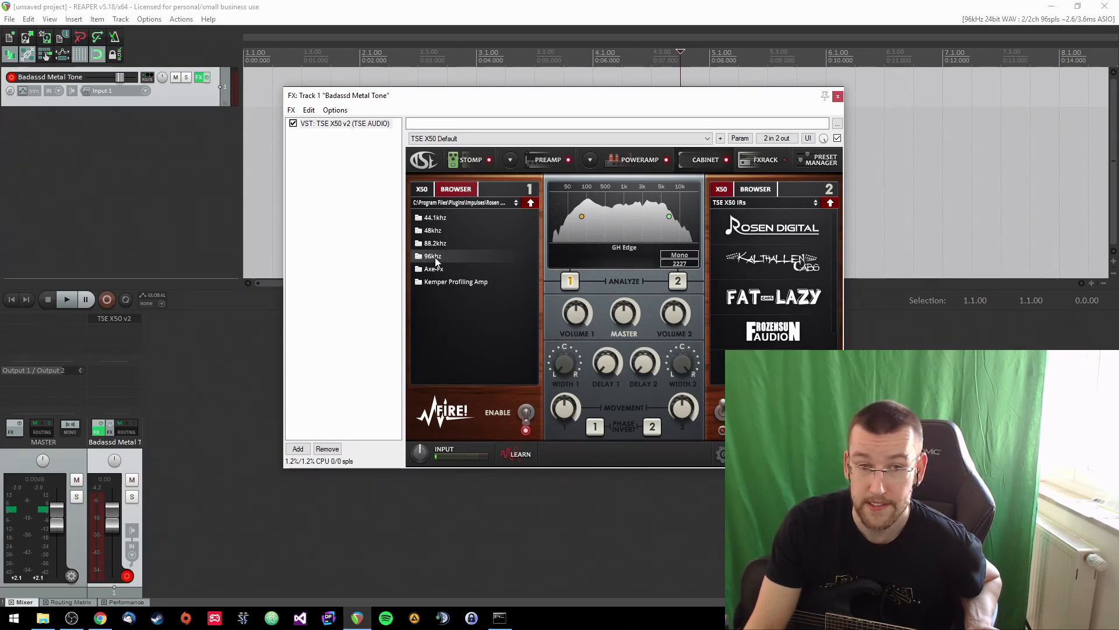
double_click(446, 256)
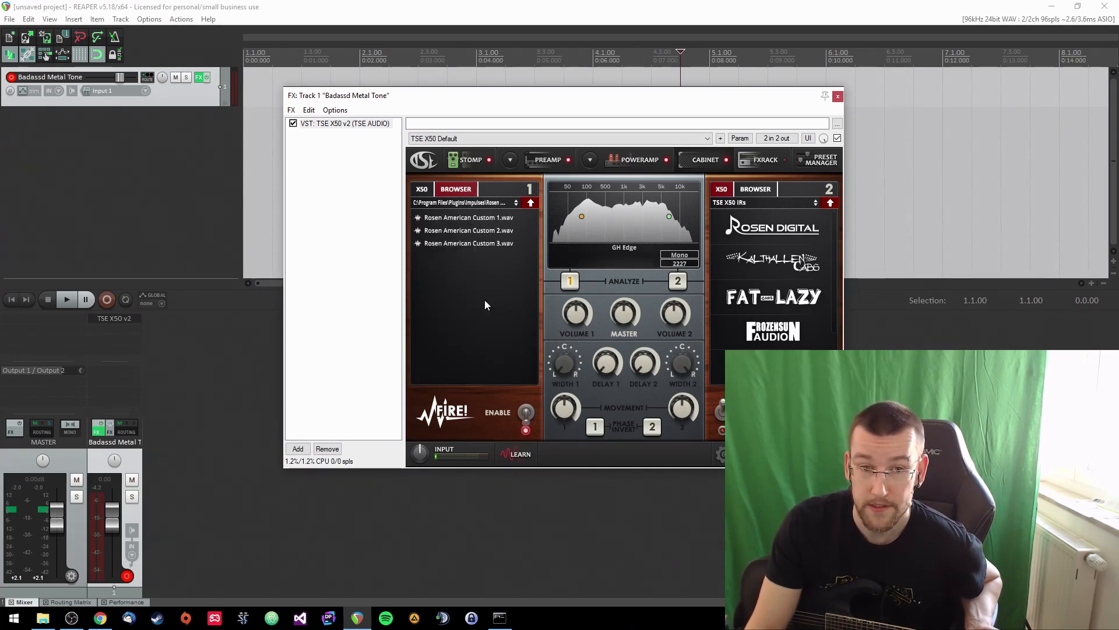
double_click(456, 218)
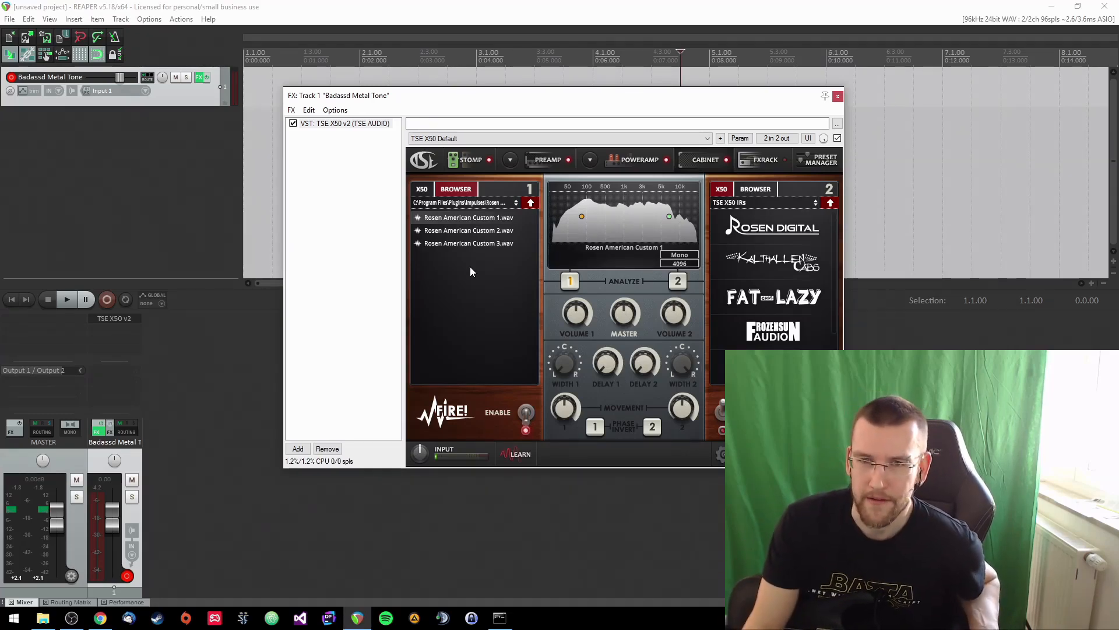
Remove TSE X50 v2 from the Badassd Metal Tone track's effects chain
left_click_drag(520, 102, 521, 114)
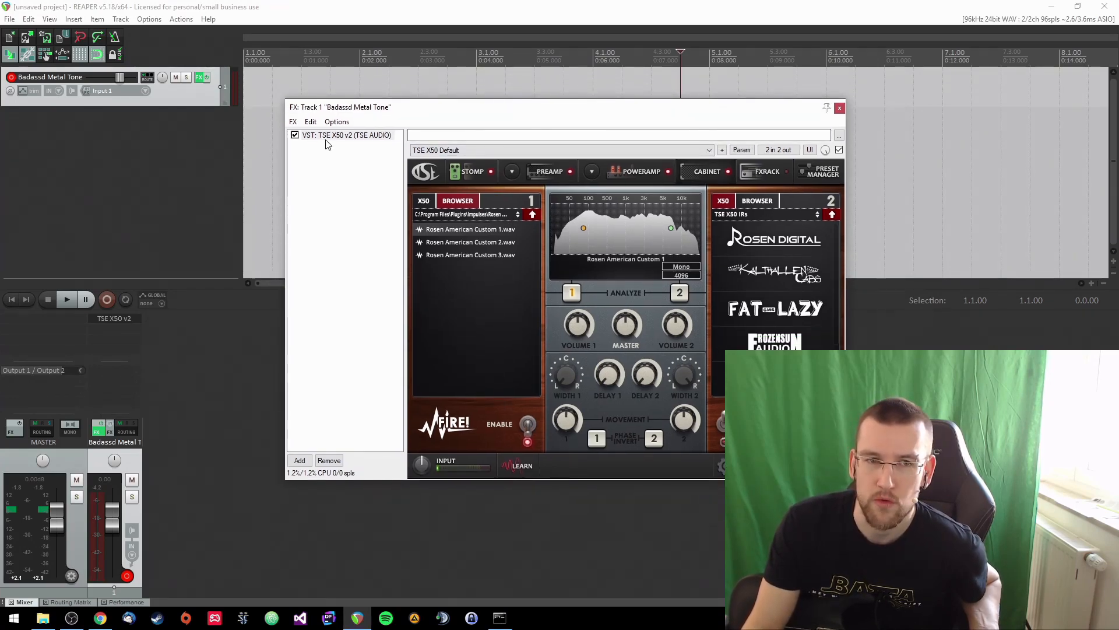
left_click(353, 135)
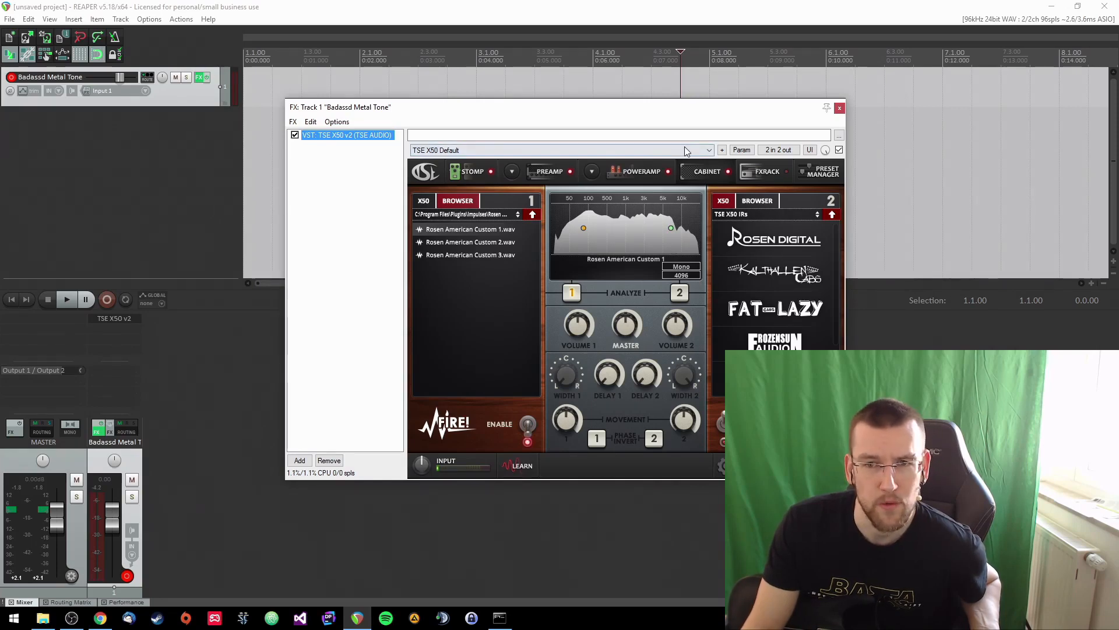
left_click(704, 172)
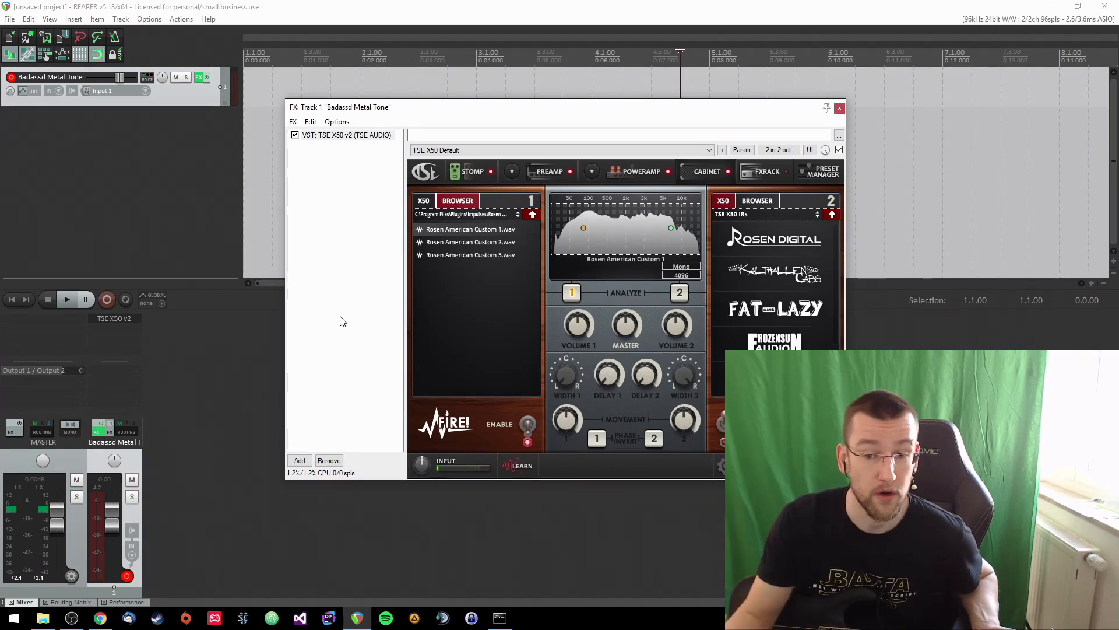
left_click(329, 461)
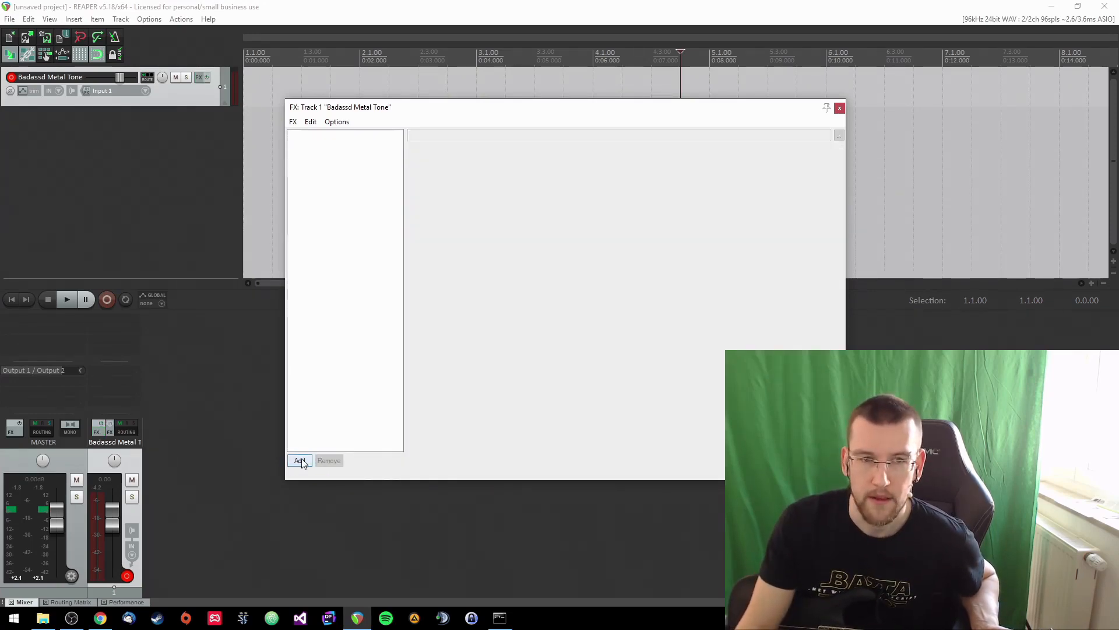
Insert the LeCto (LePou plugins) amp on the track and set it to its highest oversampling option
left_click(299, 461)
left_click_drag(472, 85, 538, 100)
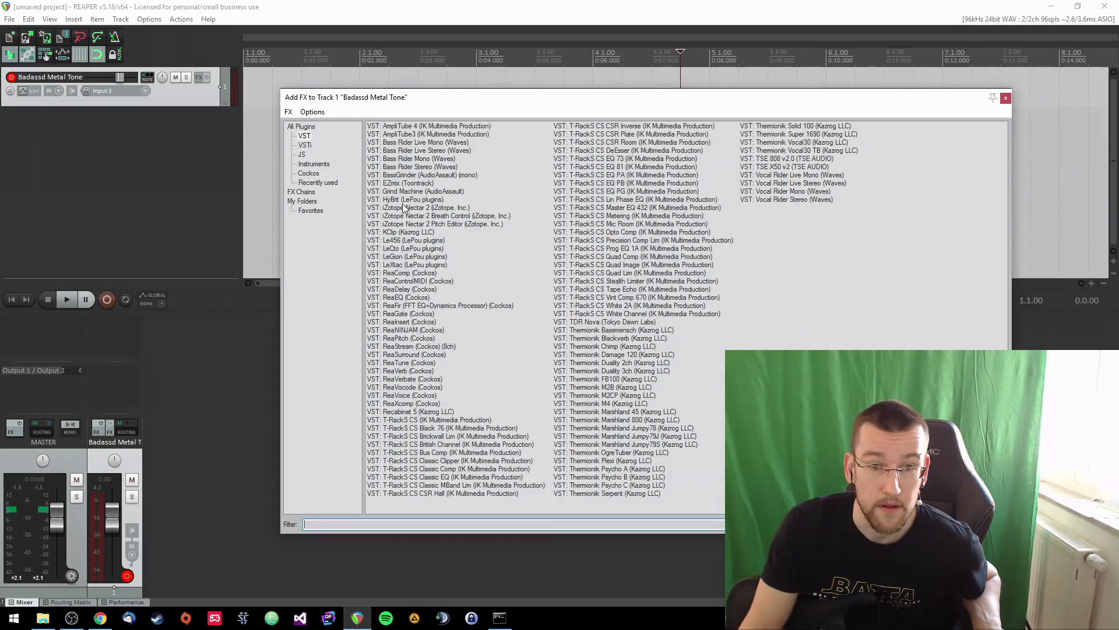
double_click(403, 247)
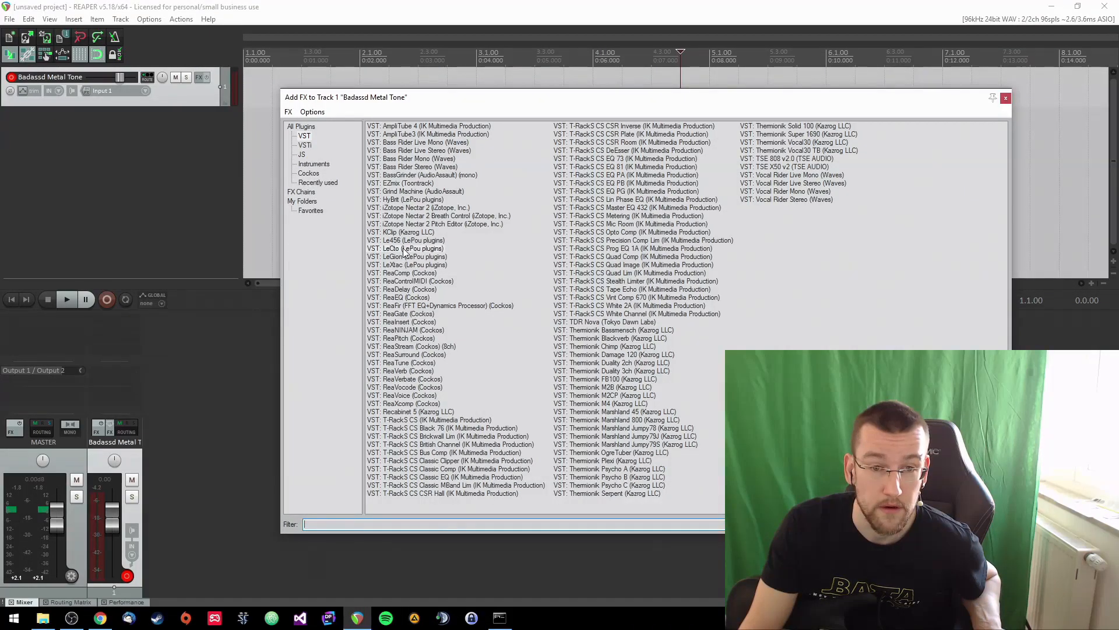
left_click_drag(590, 114, 616, 155)
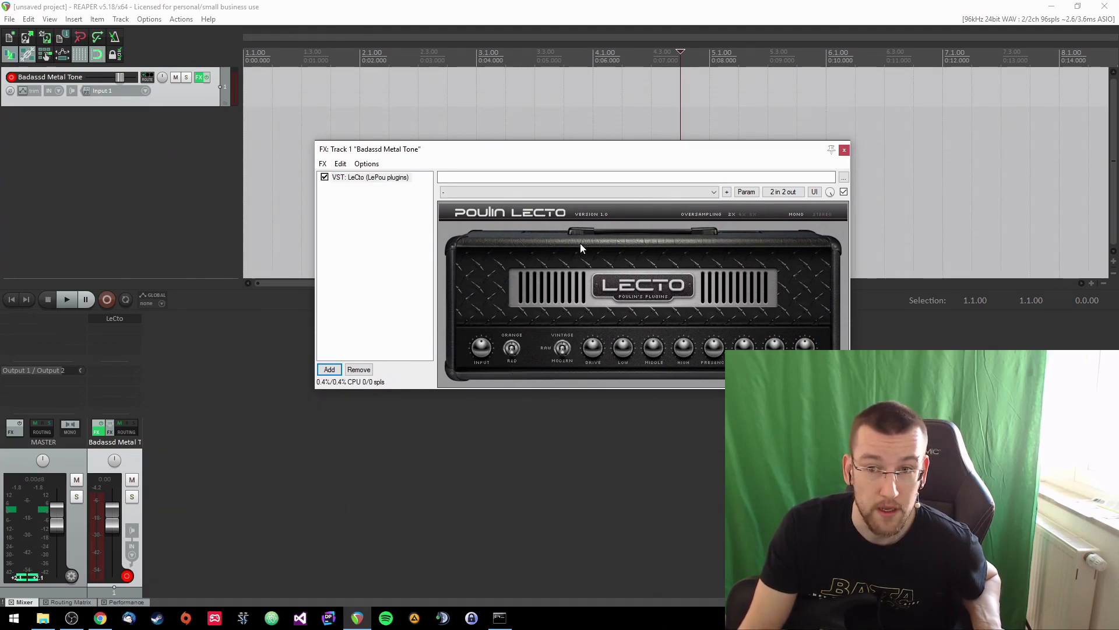
left_click(756, 215)
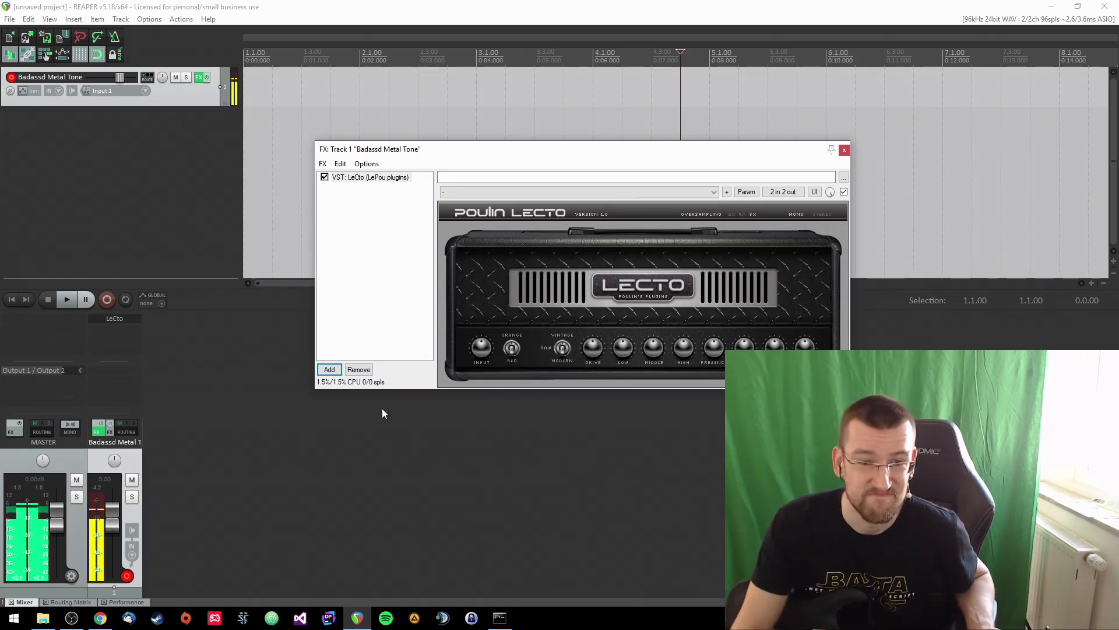
Add TSE 808 v2.0 to the track's effects chain and place it before LeCto
left_click(331, 369)
double_click(784, 158)
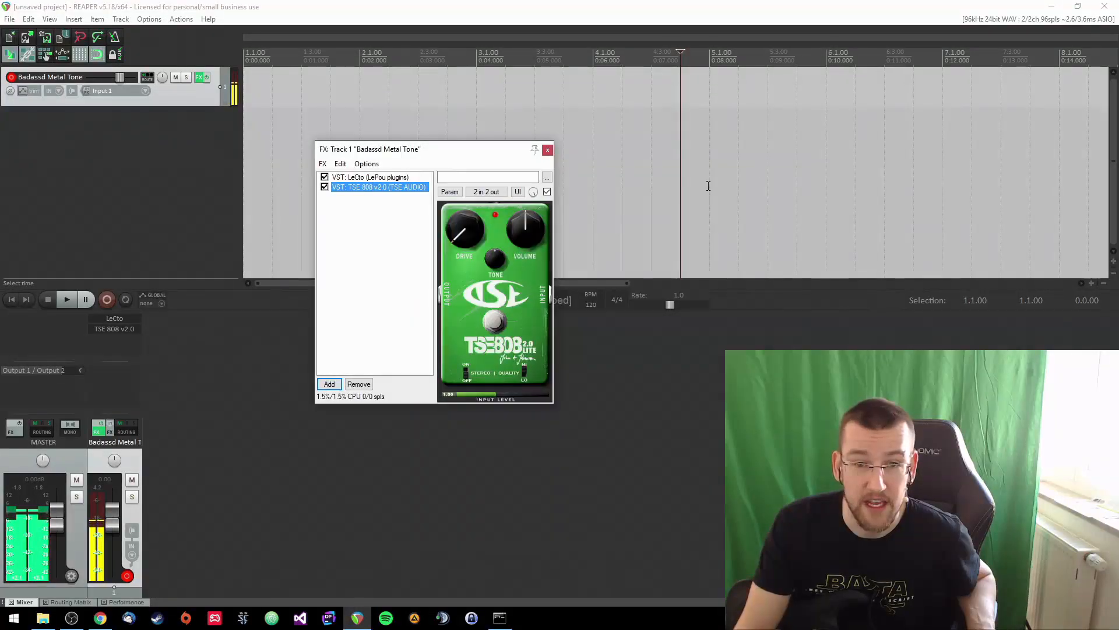
left_click_drag(366, 188, 367, 176)
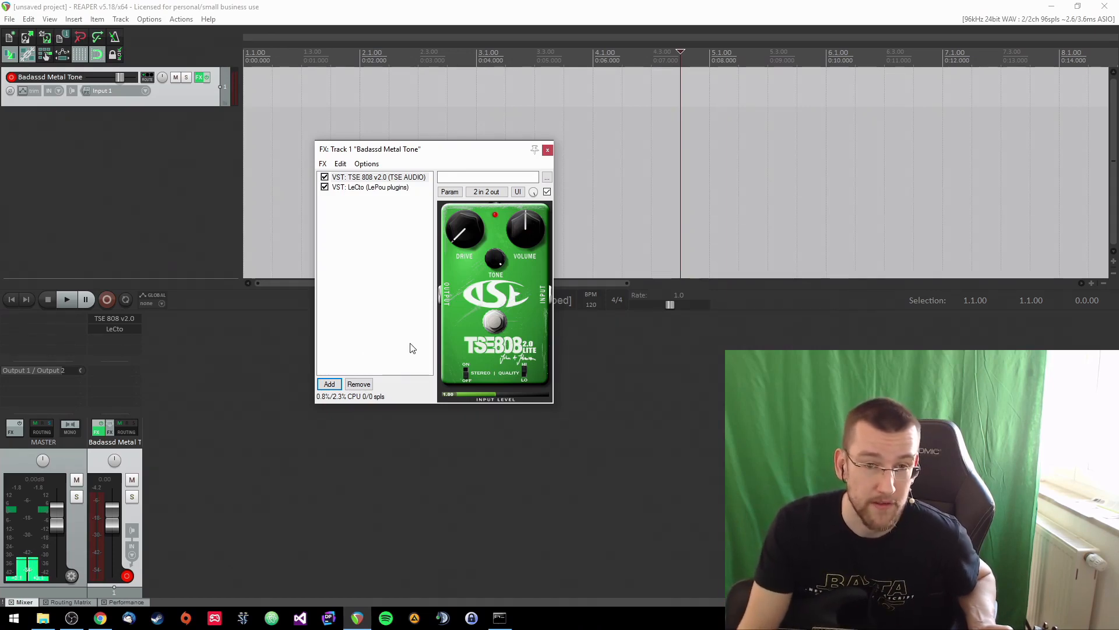
left_click_drag(437, 151, 562, 161)
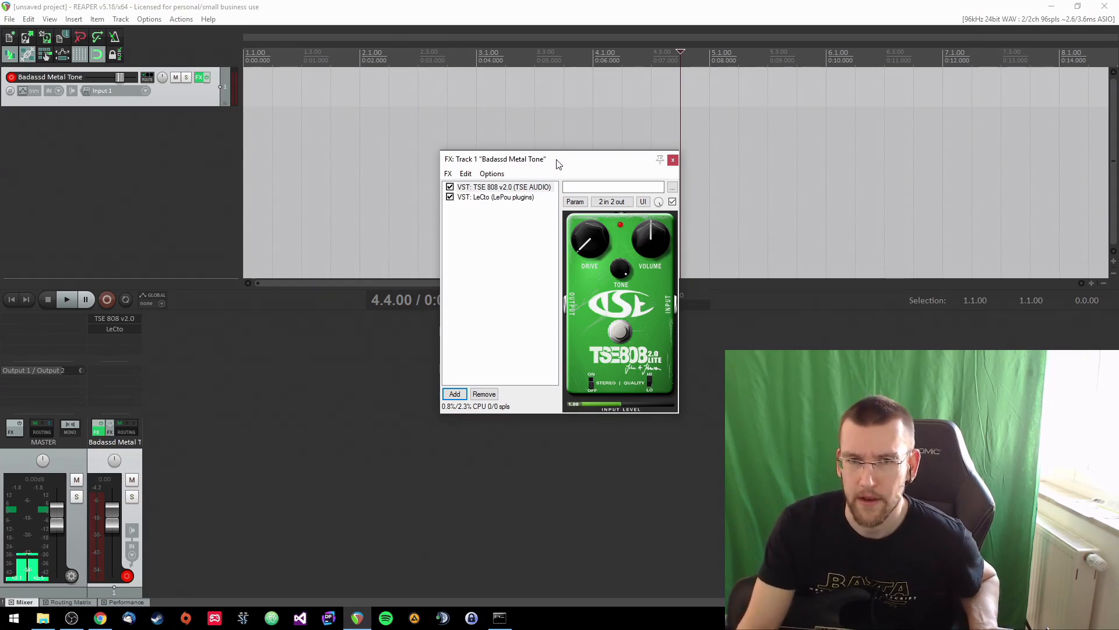
left_click_drag(557, 162, 551, 171)
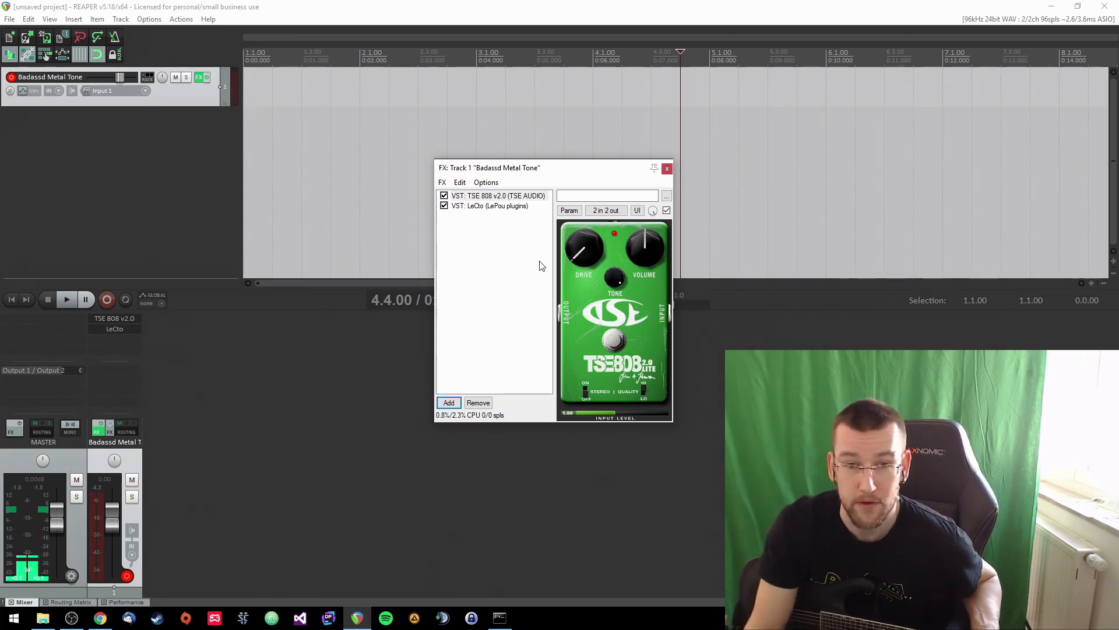
left_click_drag(550, 171, 552, 189)
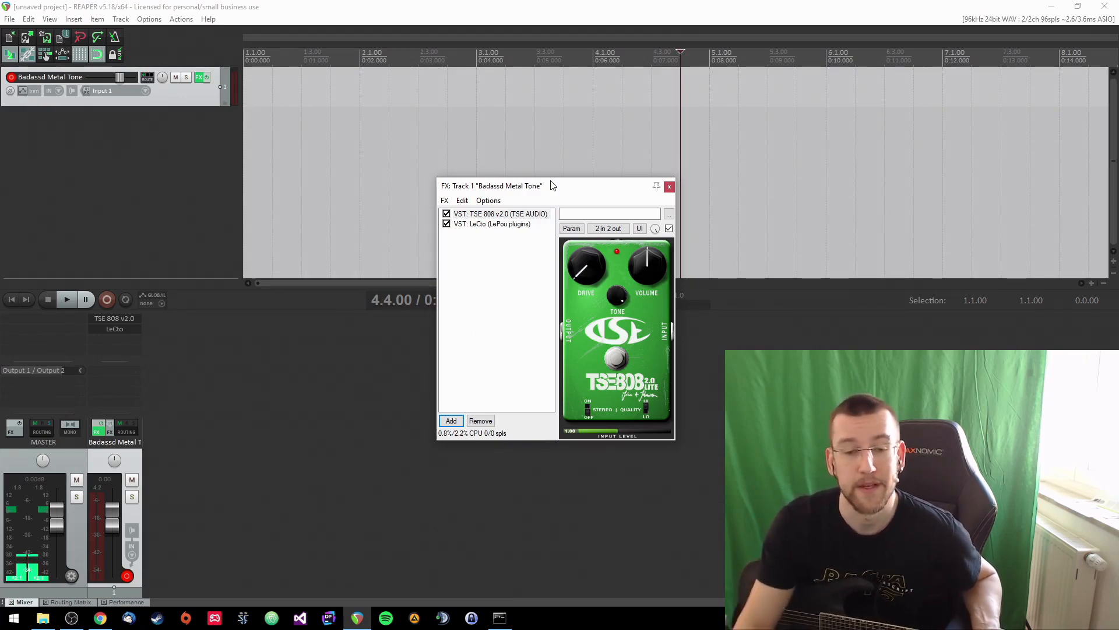
Add the Recabinet 5 (Kazrog LLC) cabinet loader after LeCto in the effects chain
left_click(451, 420)
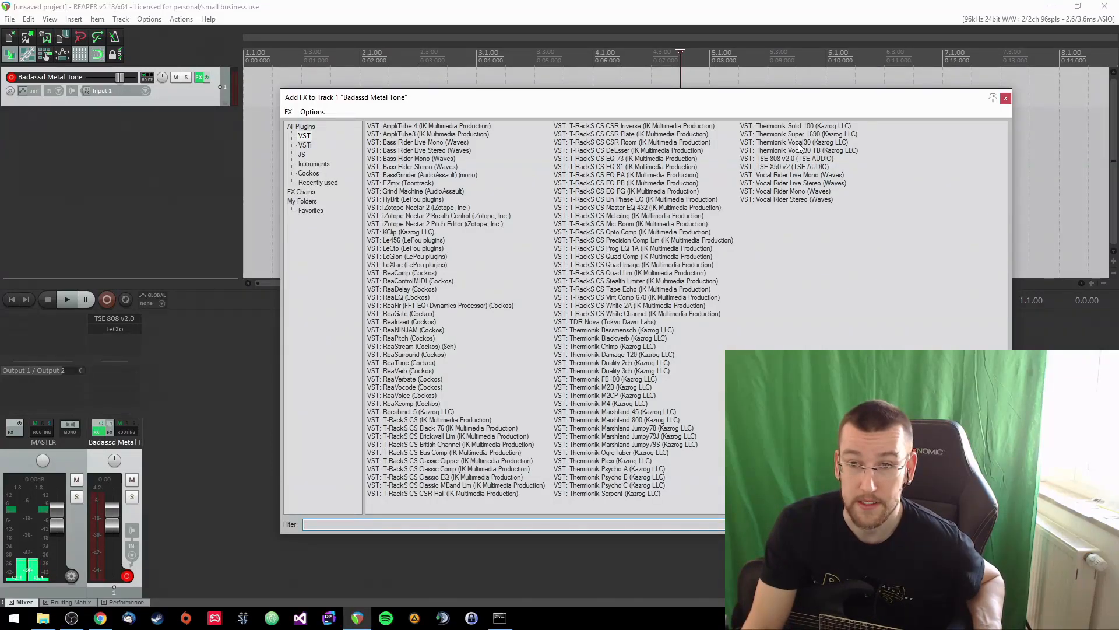
left_click(787, 159)
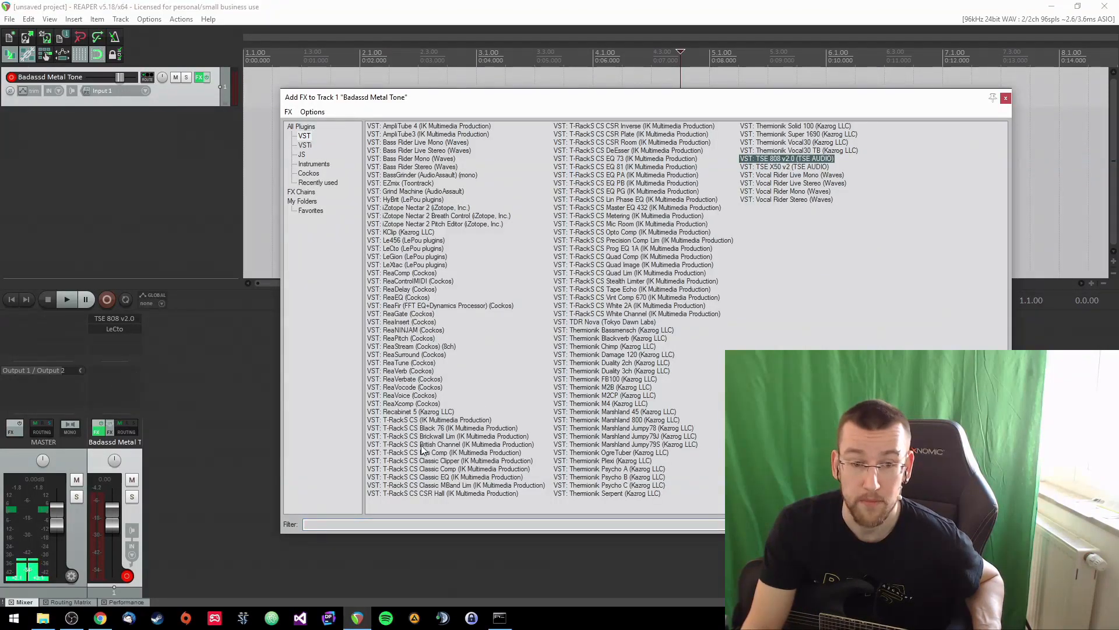
left_click(784, 167)
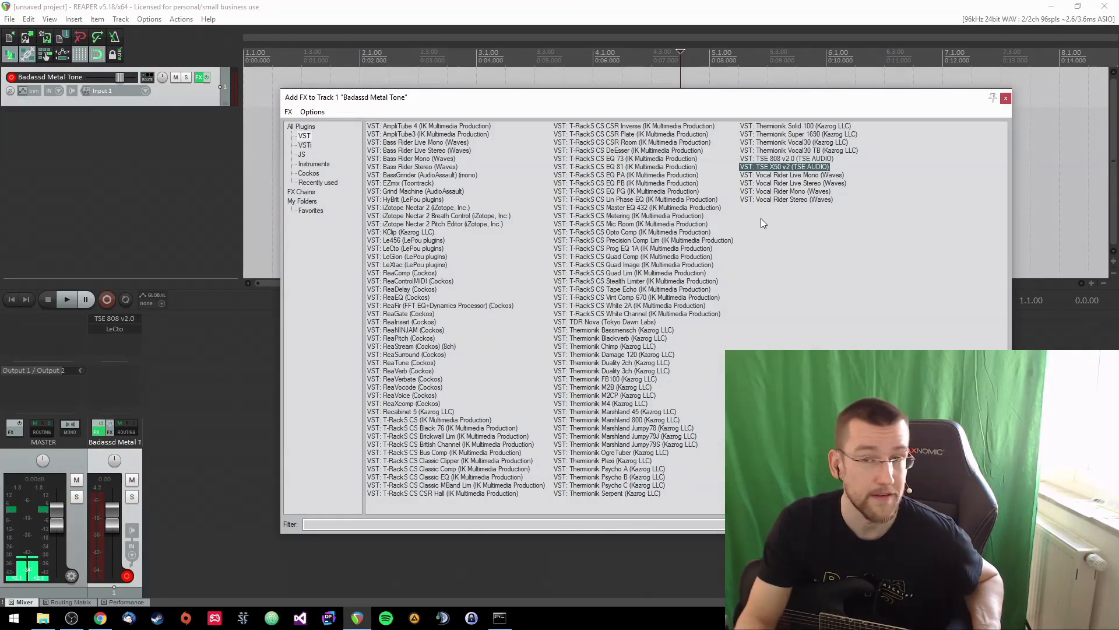
left_click(418, 412)
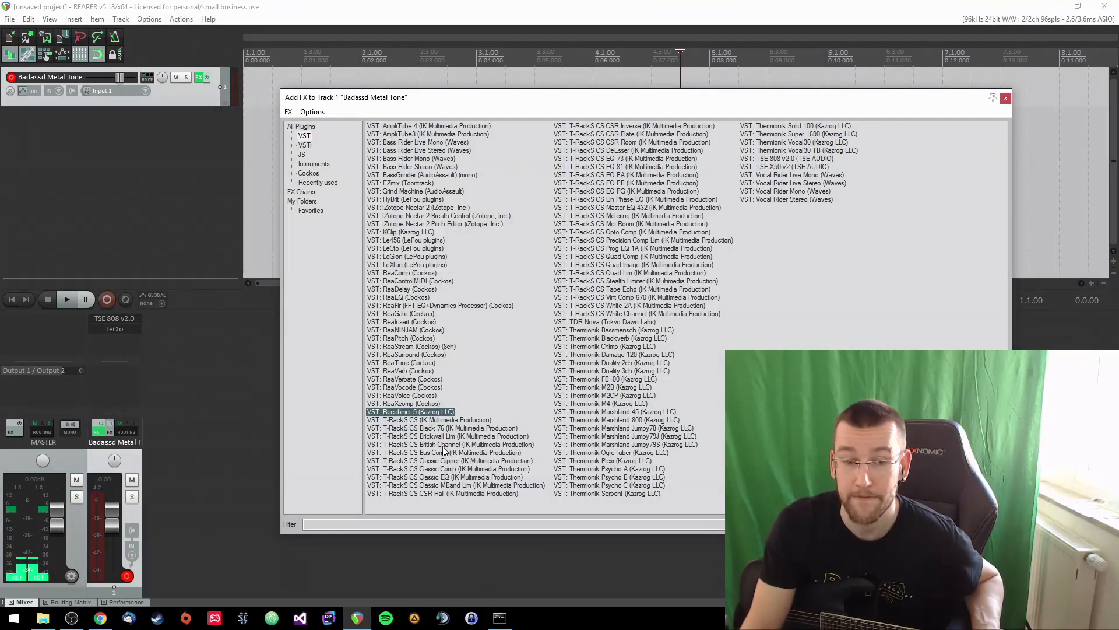
double_click(402, 413)
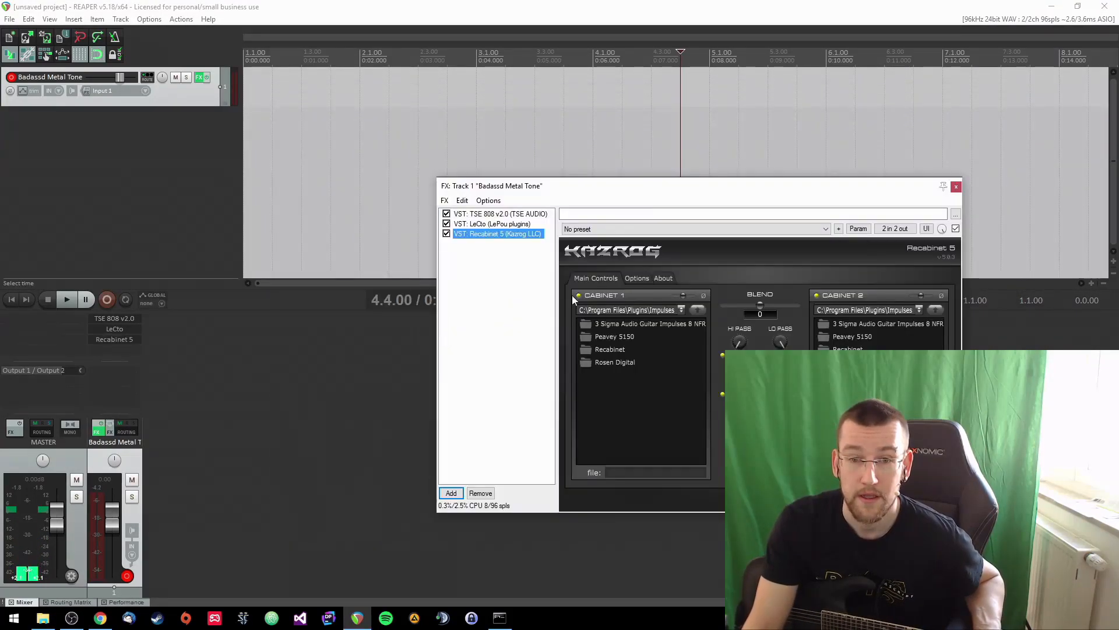
left_click_drag(672, 194, 593, 142)
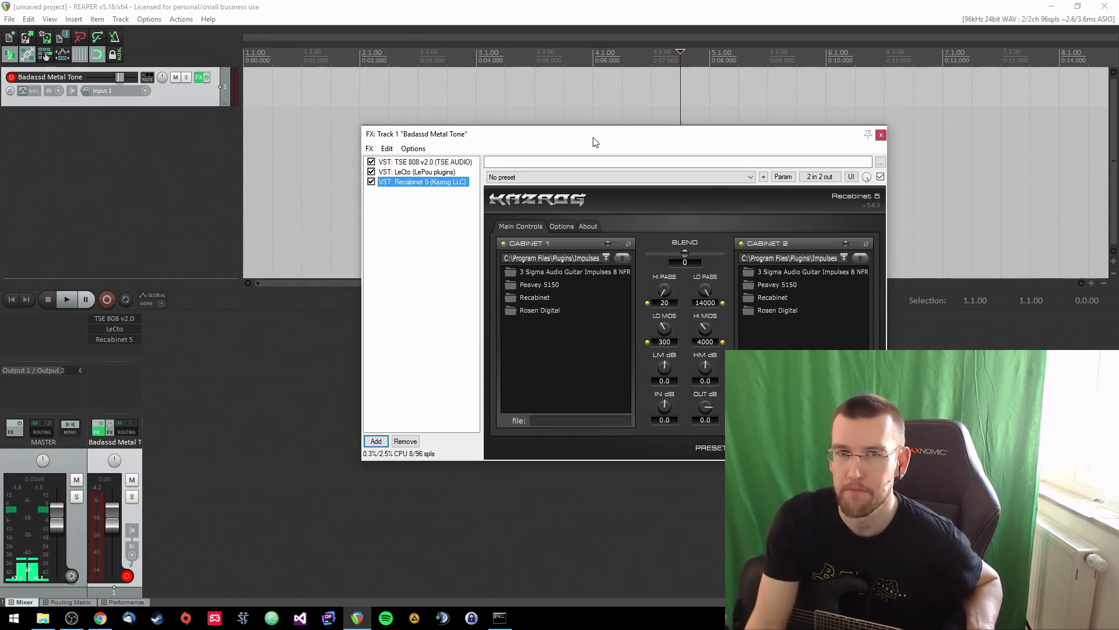
left_click_drag(614, 134, 564, 142)
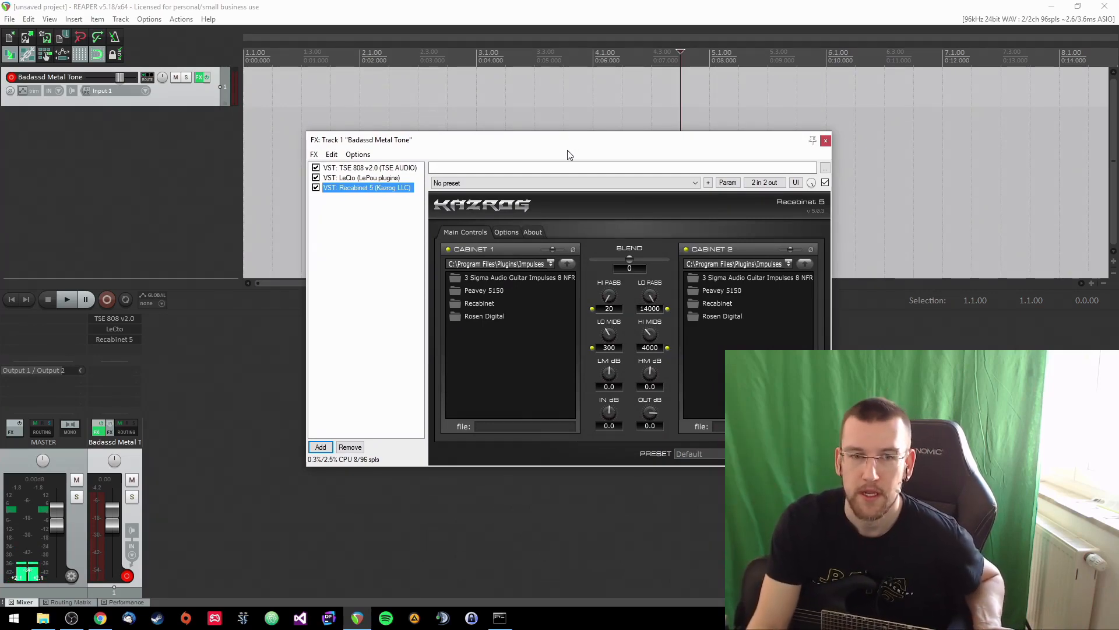
left_click_drag(562, 137, 565, 143)
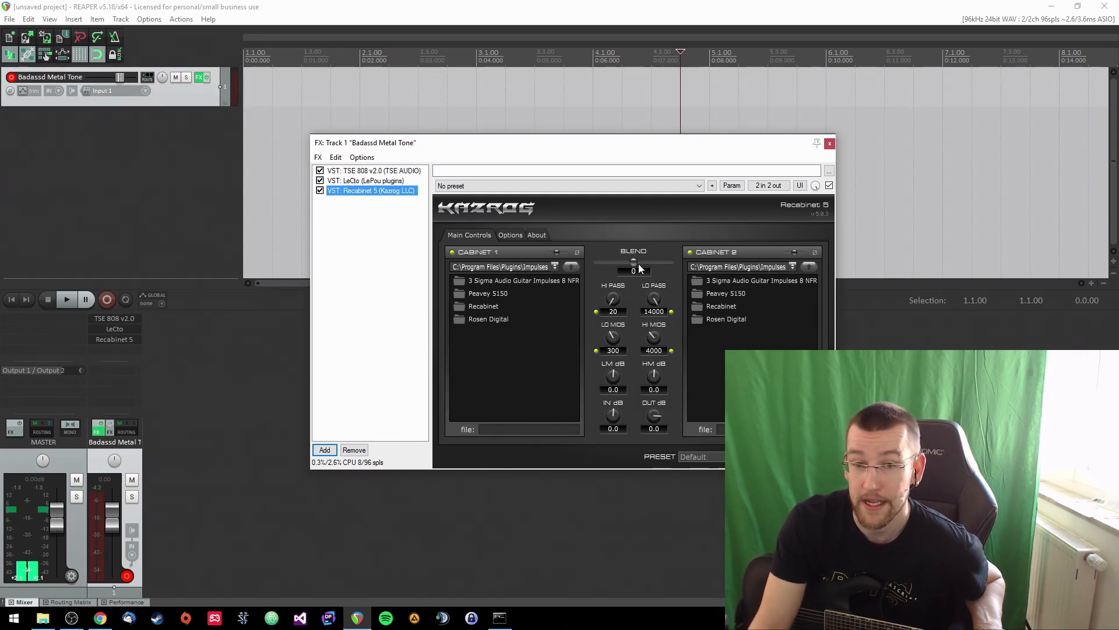
Limit Recabinet 5 to Cabinet 1 with Blend at -100 and Cabinet 2 off, and disable its pass and mid filters
left_click_drag(634, 263, 598, 268)
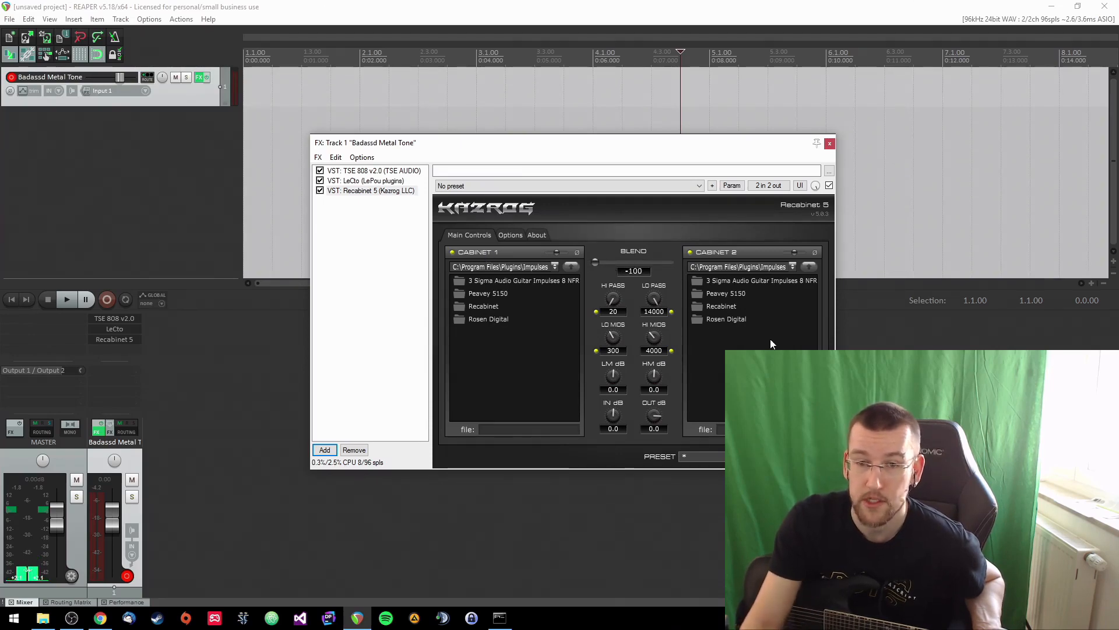
left_click(690, 253)
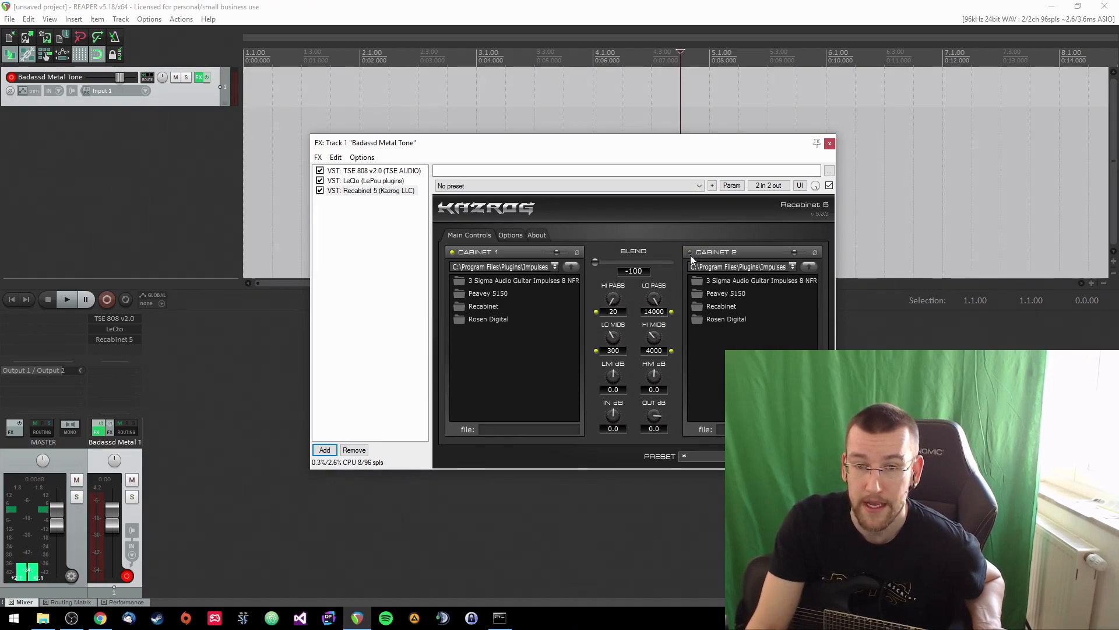
left_click(671, 311)
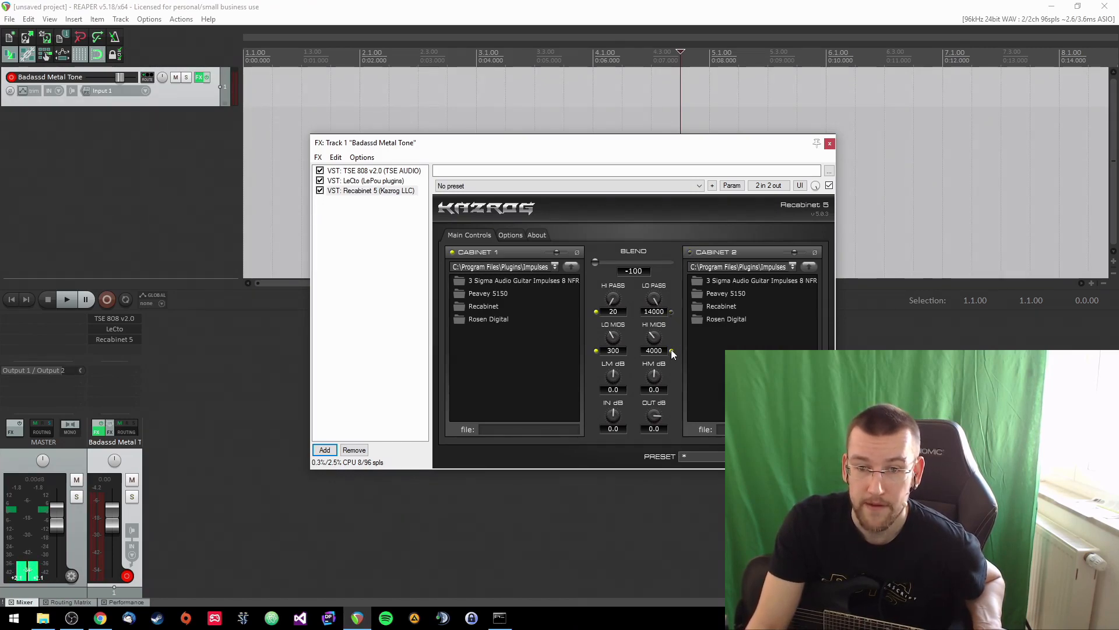
left_click(671, 350)
left_click(595, 350)
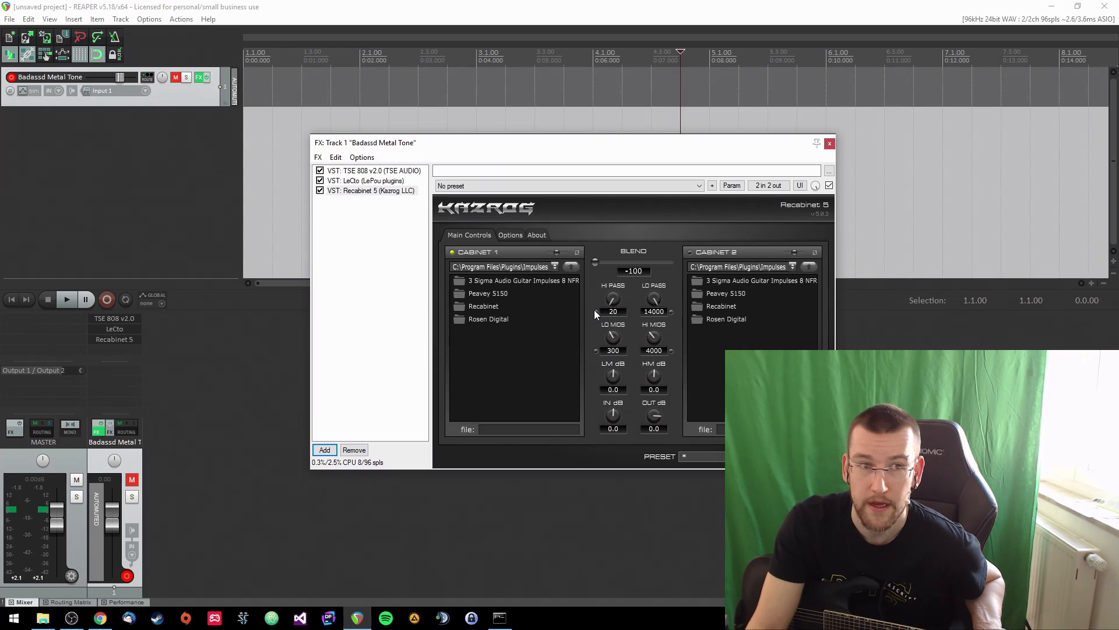
Unmute the Badassd Metal Tone track and review the drive and folder locations available for Cabinet 1's impulses
left_click(176, 77)
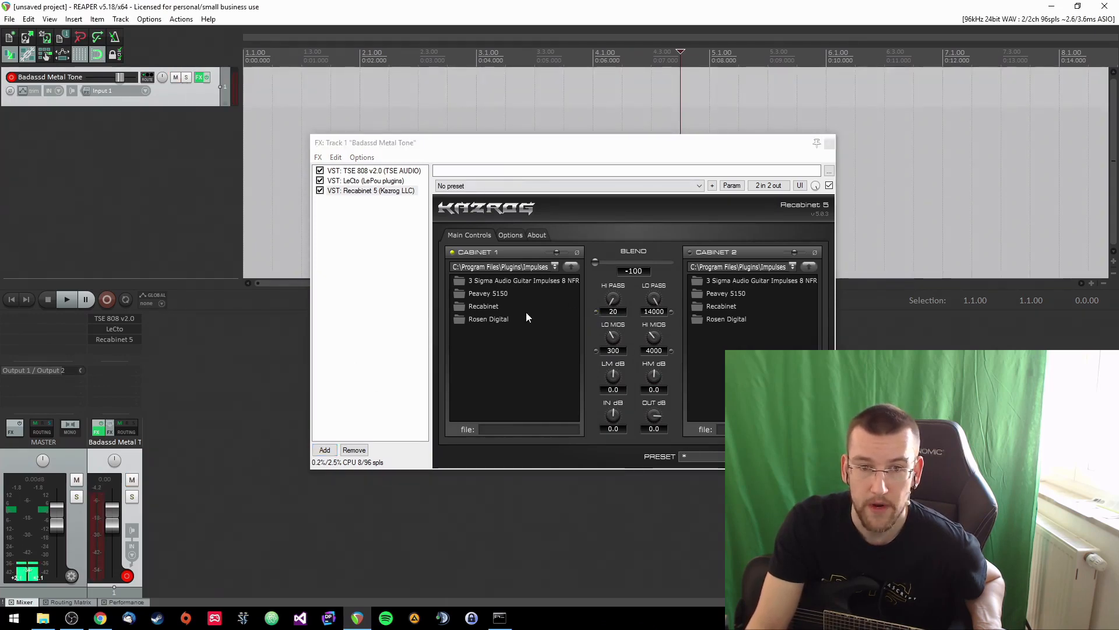
left_click(555, 266)
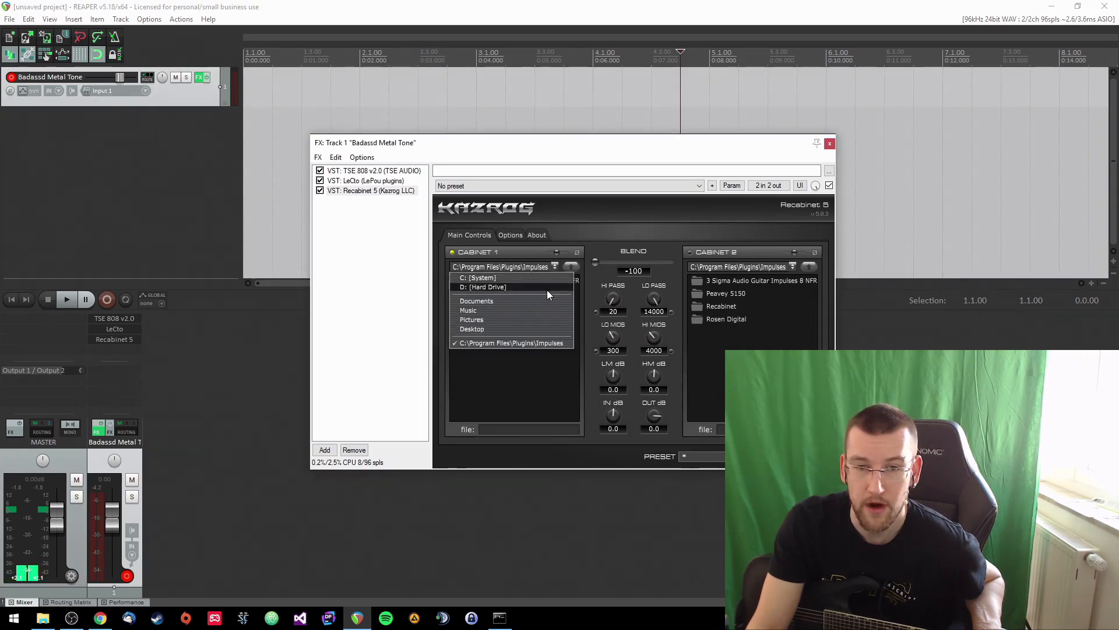
left_click(554, 267)
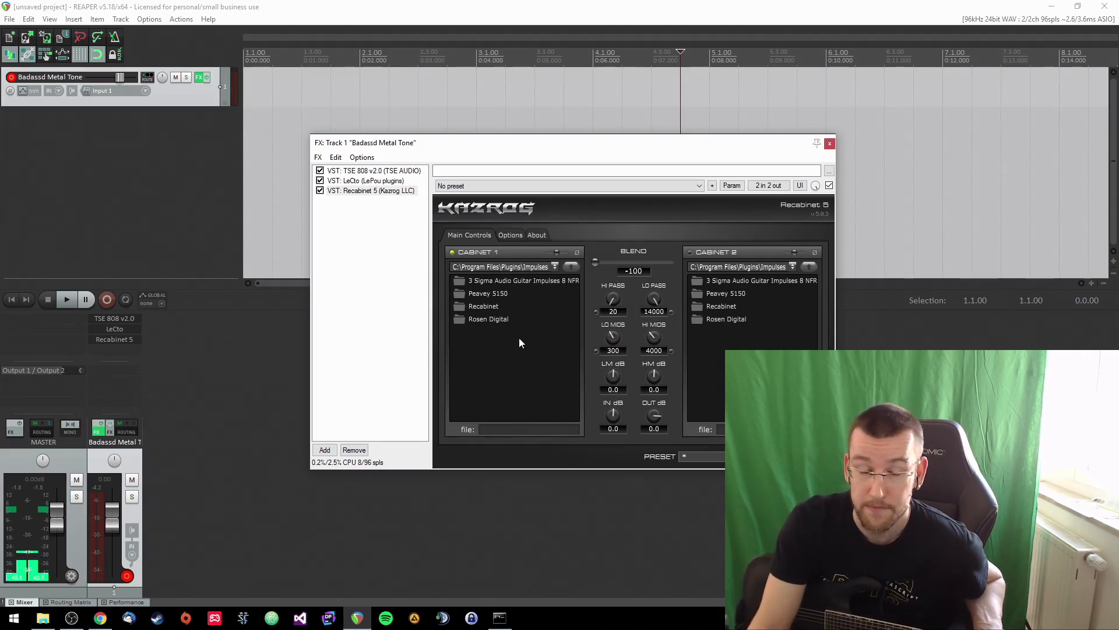
Browse Cabinet 1 to Rosen Digital's Orange PPC impulse folder for 96khz
double_click(479, 319)
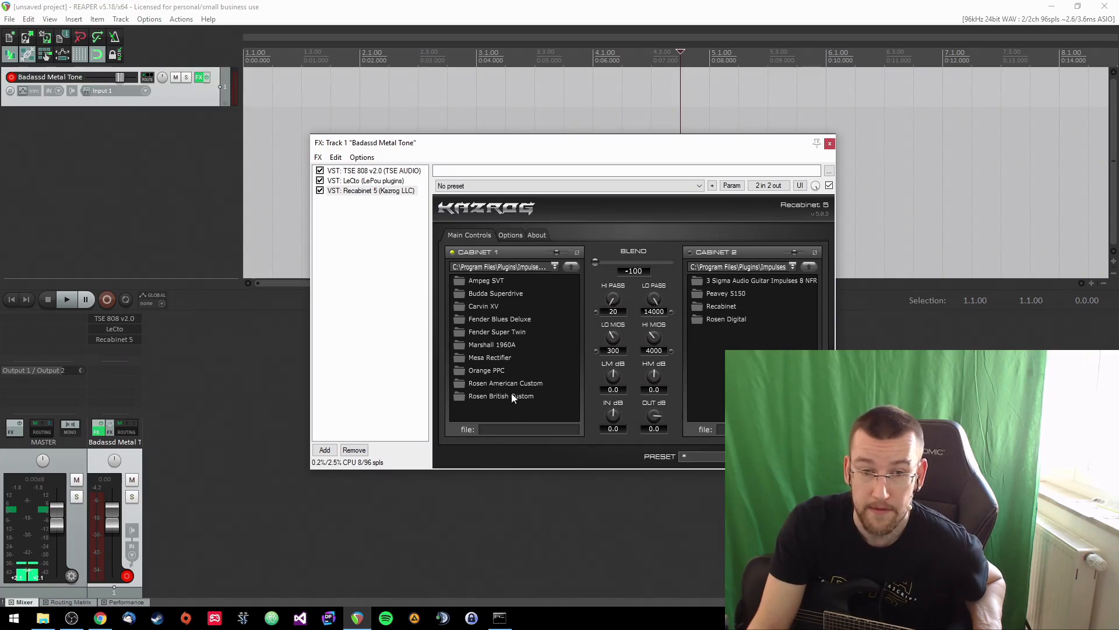
double_click(486, 371)
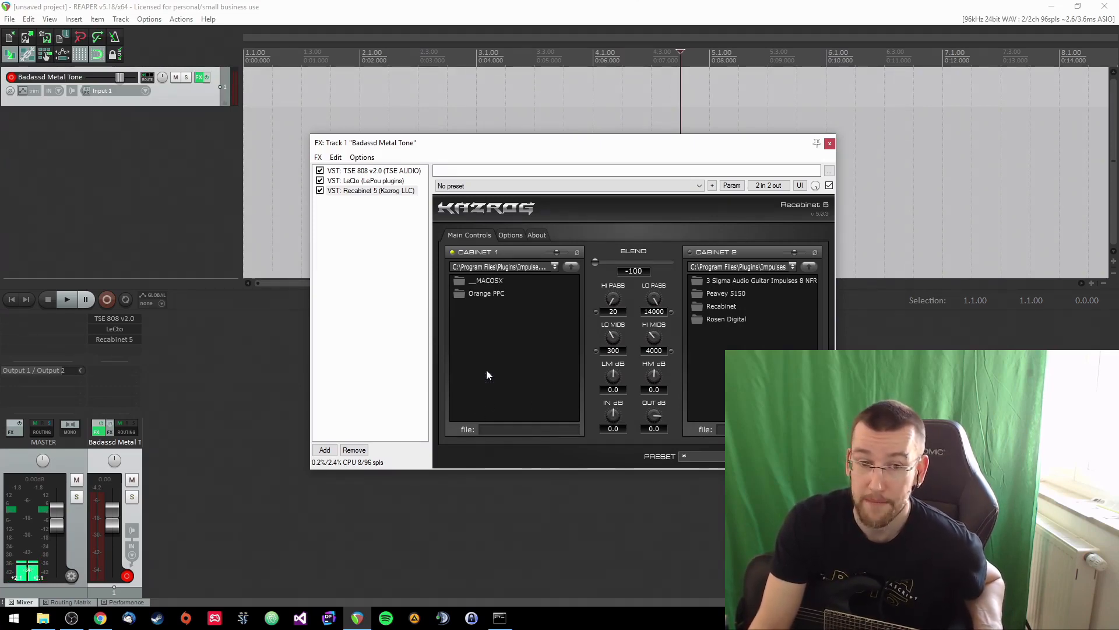
double_click(482, 293)
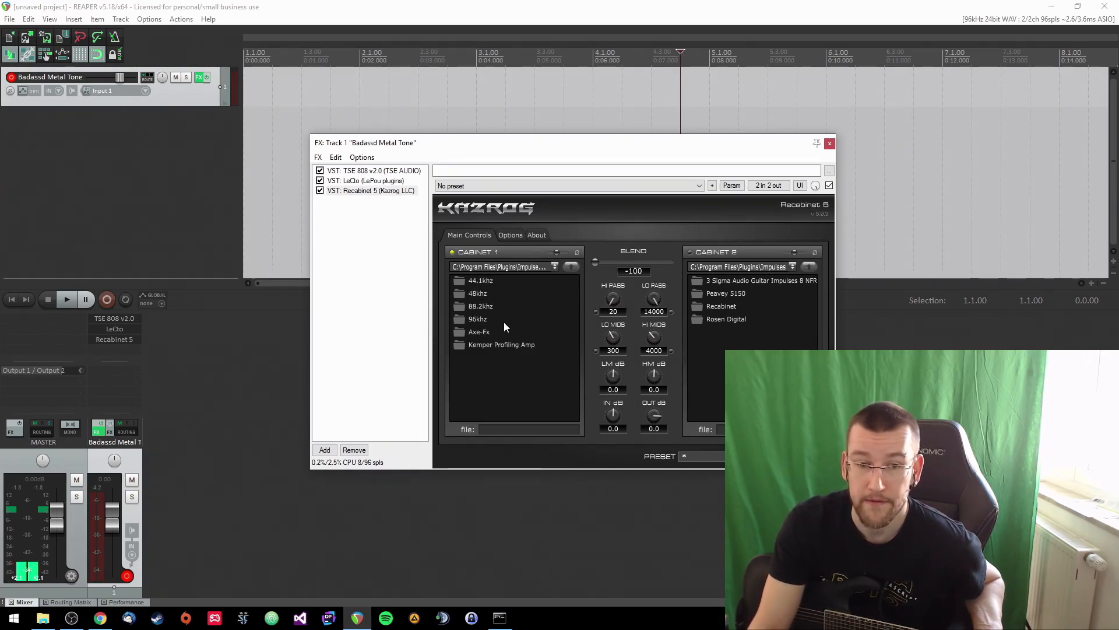
double_click(492, 319)
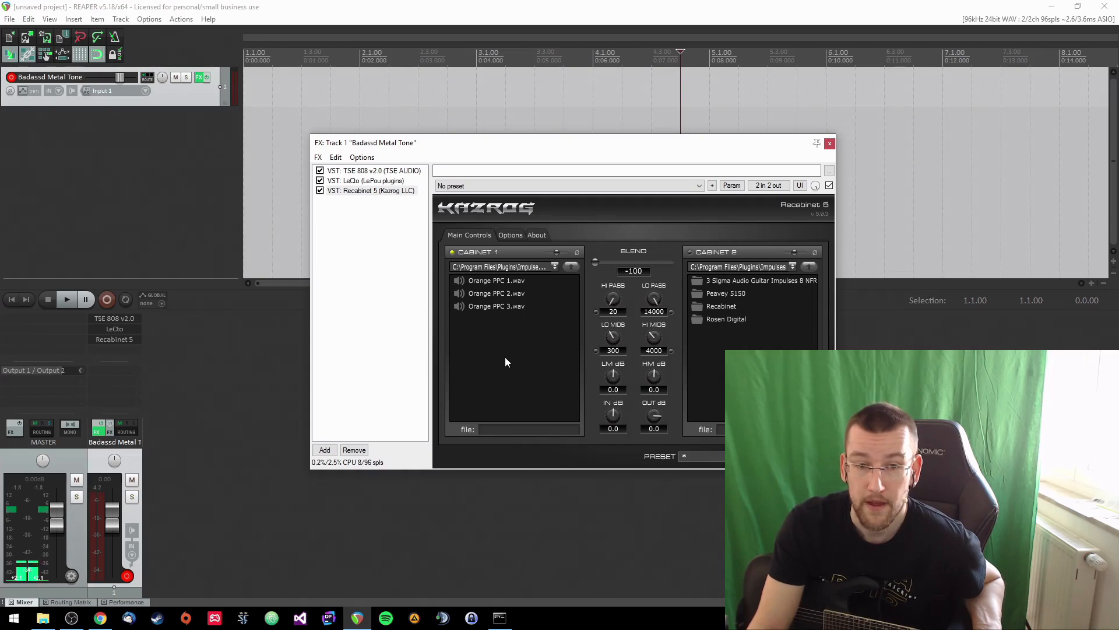
Audition Orange PPC 1.wav and Orange PPC 2.wav in Cabinet 1 with Out dB at 4.0, and settle on Orange PPC 3.wav
double_click(484, 279)
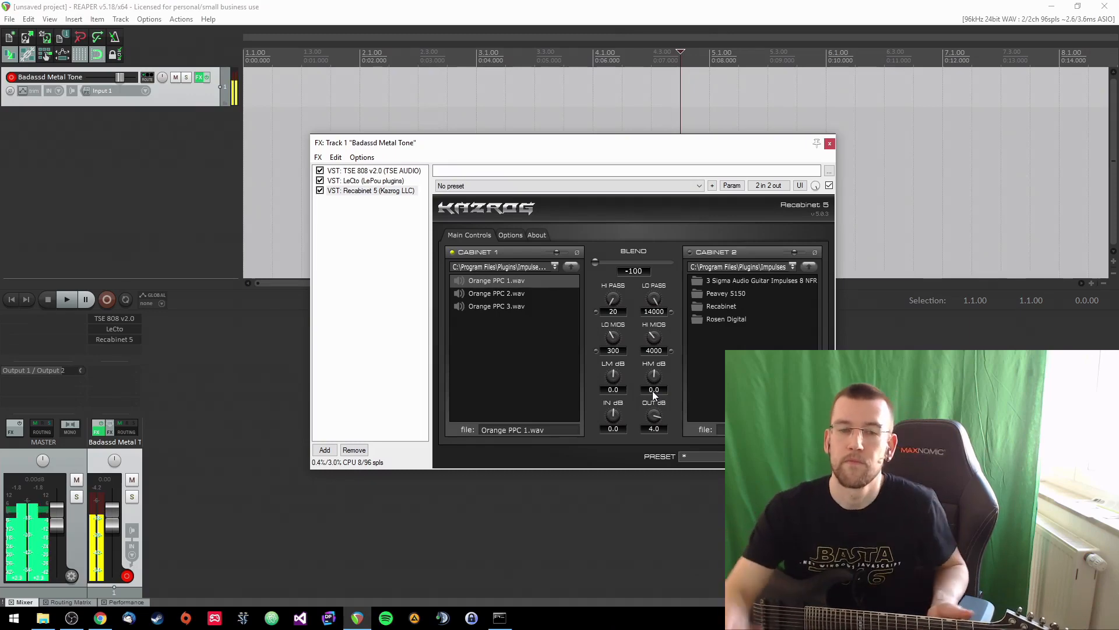
left_click(501, 292)
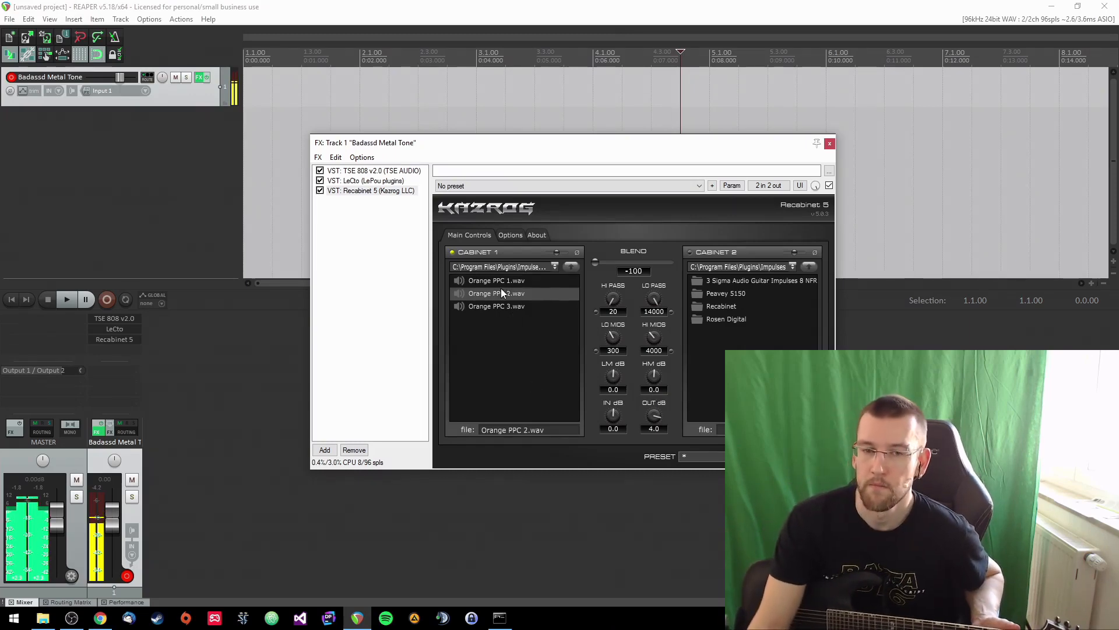
left_click(499, 306)
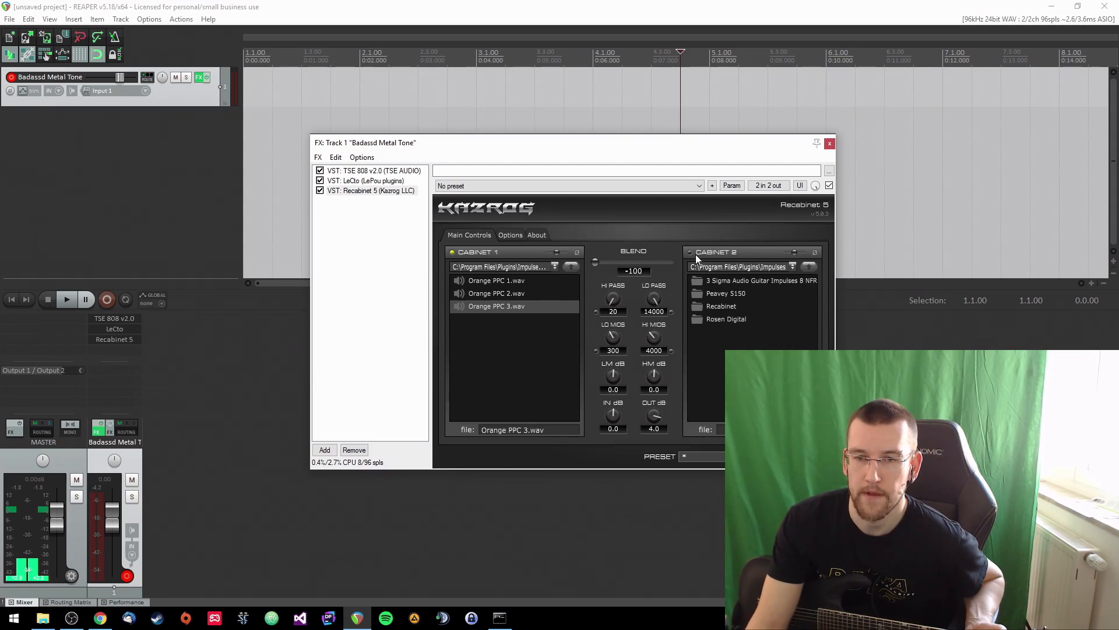
Enable Cabinet 2 with Blend at 0 and load Mesa Rectifier 1.wav from Rosen Digital's 96khz Mesa Rectifier impulses into it
double_click(596, 263)
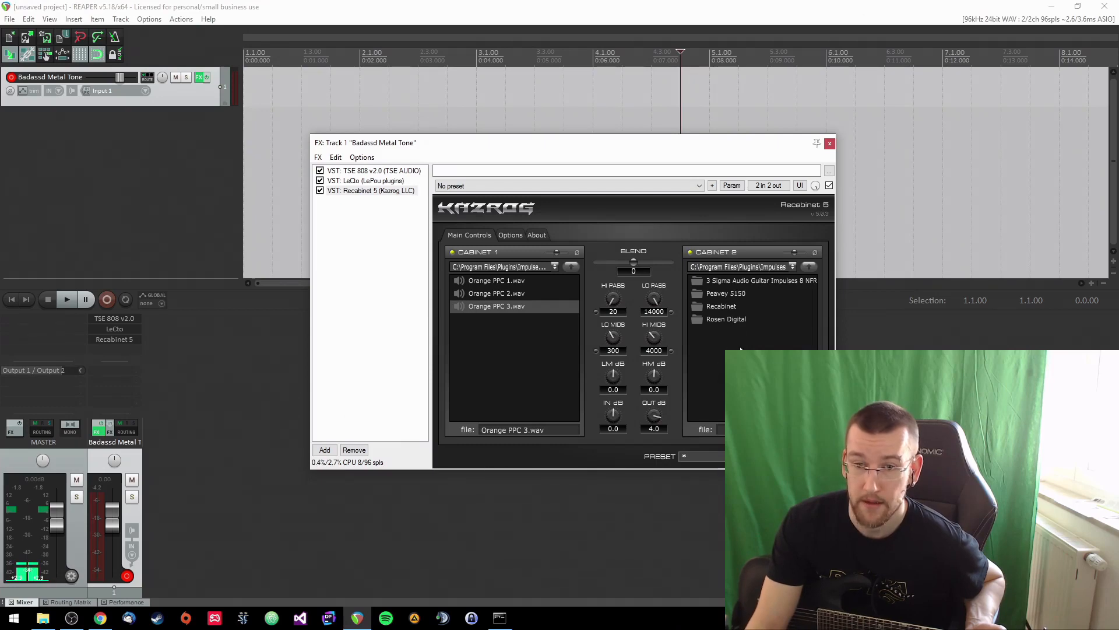
double_click(723, 318)
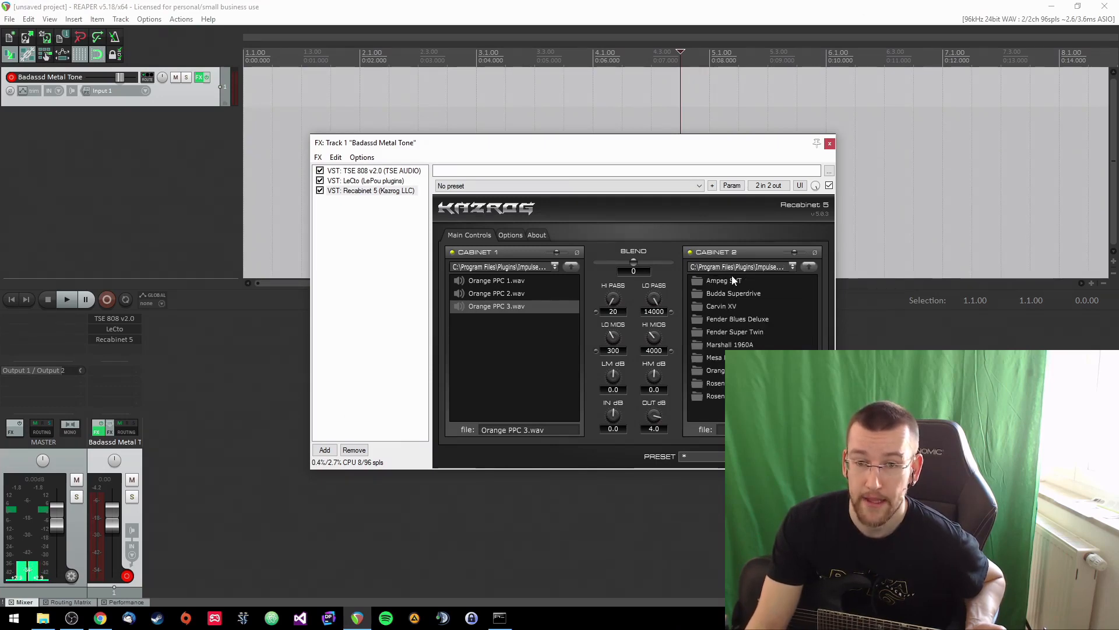
double_click(722, 356)
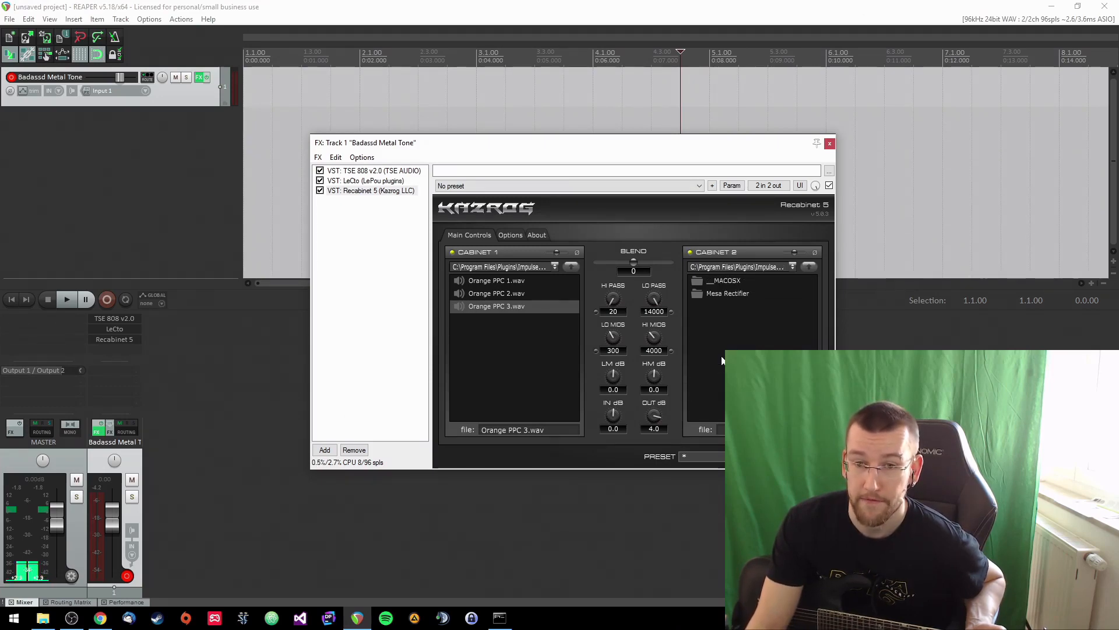
double_click(722, 295)
double_click(718, 311)
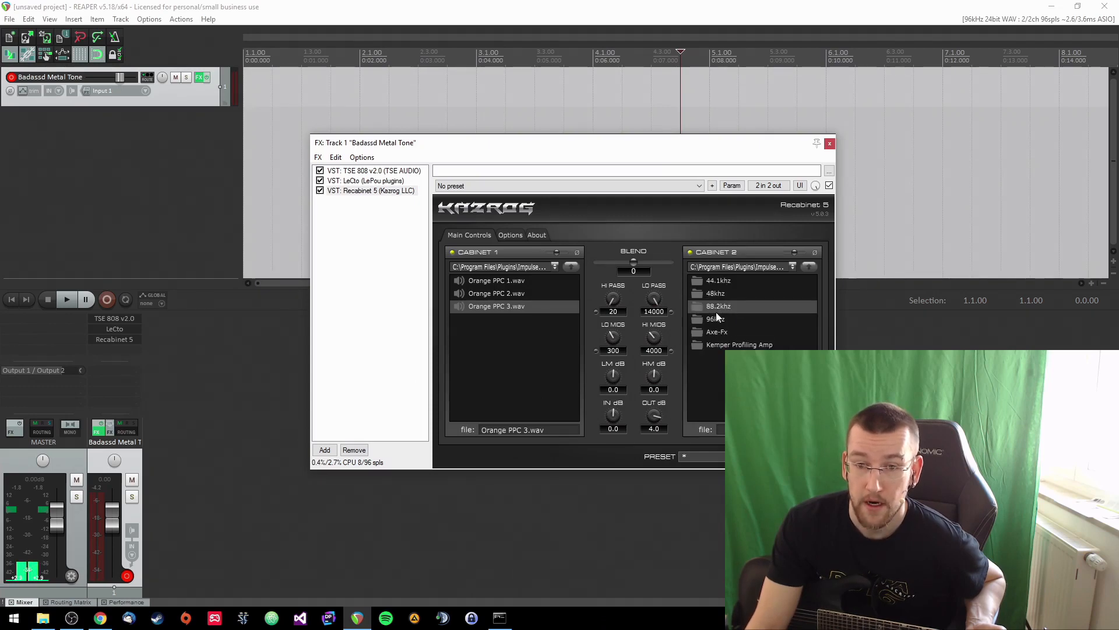
left_click(813, 267)
double_click(716, 320)
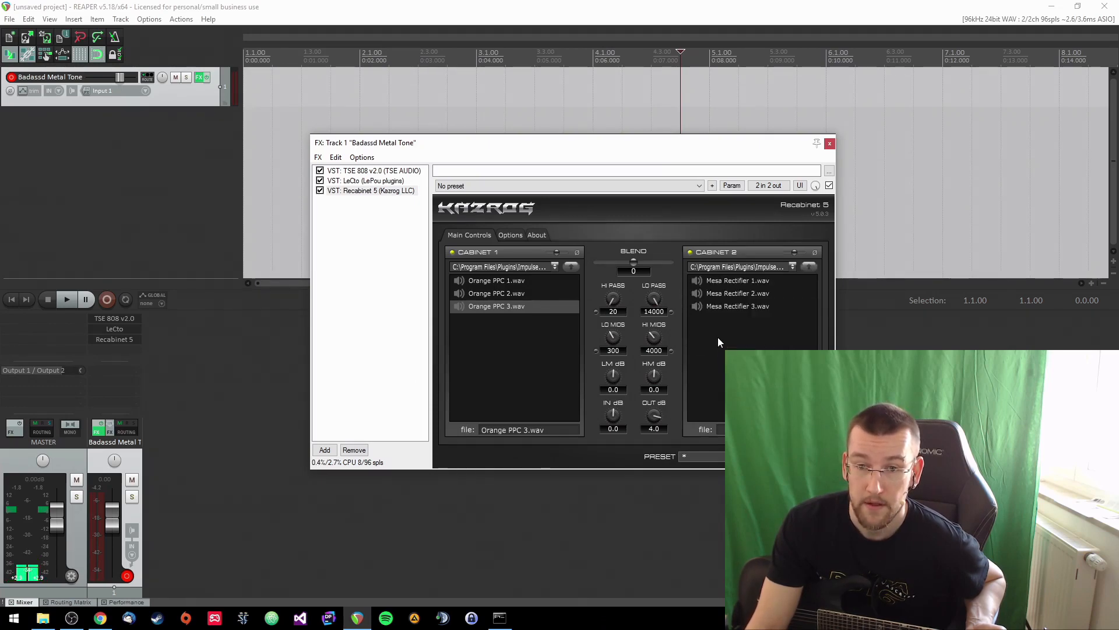
left_click(723, 281)
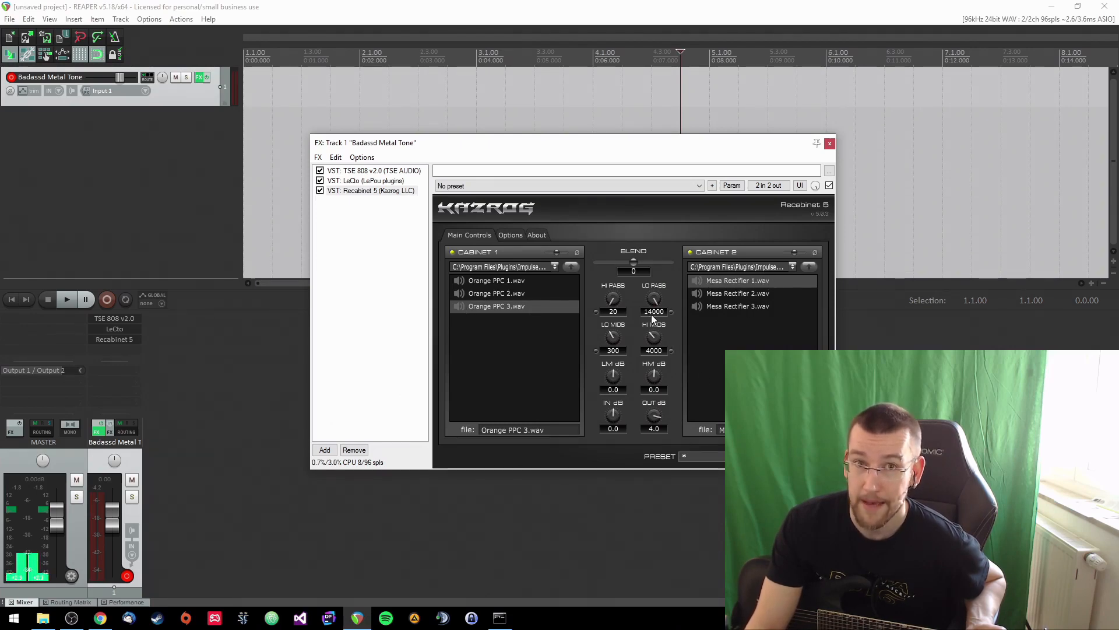
Compare the two cabinets by sweeping Blend to 100 and to -100, and reset it to 0
mouse_move(634, 262)
left_mouse_down()
mouse_move(678, 262)
mouse_move(634, 260)
left_mouse_up()
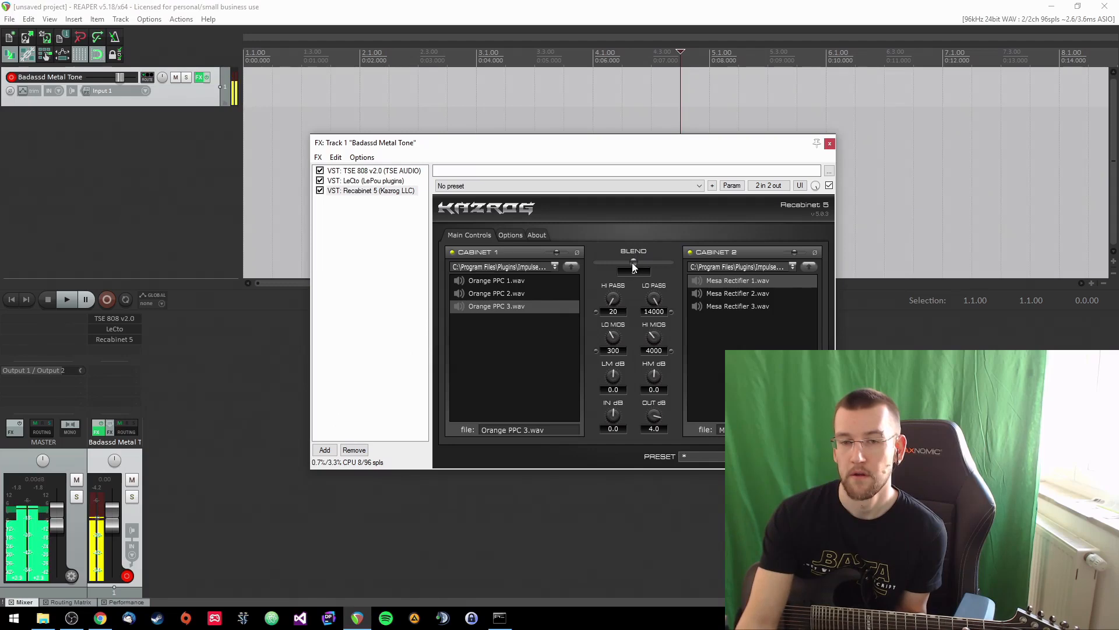
left_click_drag(634, 267, 691, 269)
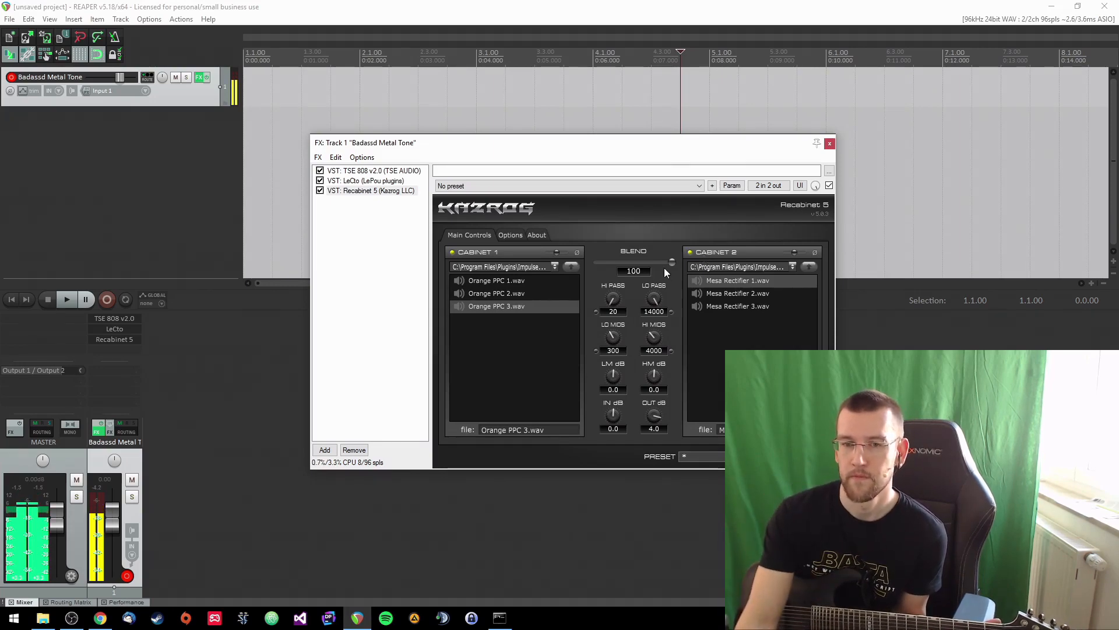
left_click_drag(642, 264, 580, 266)
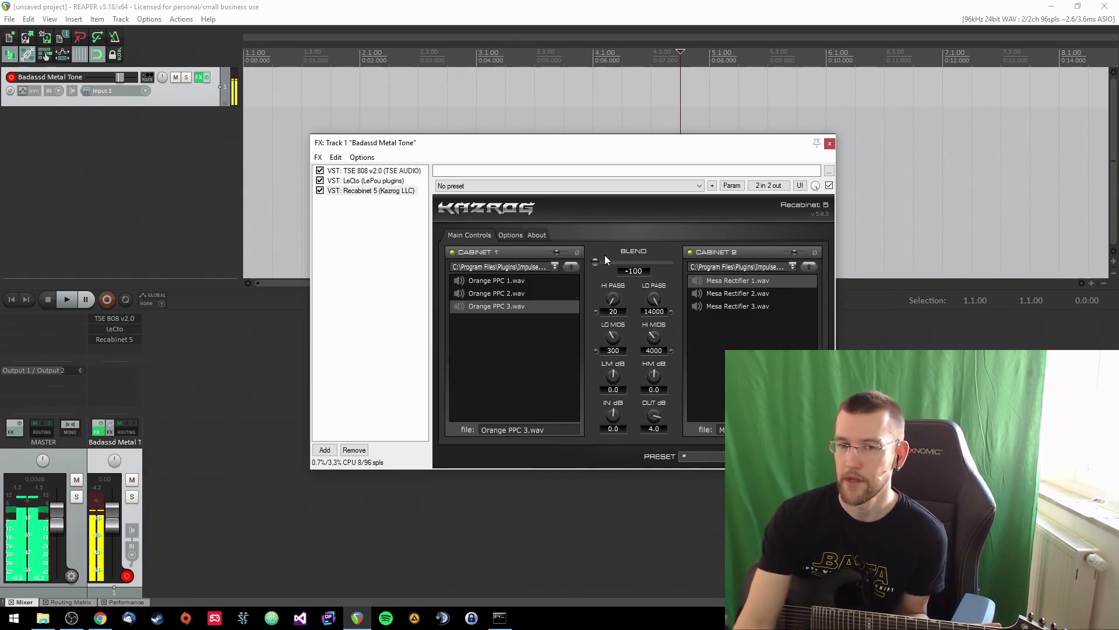
left_click_drag(599, 266, 635, 268)
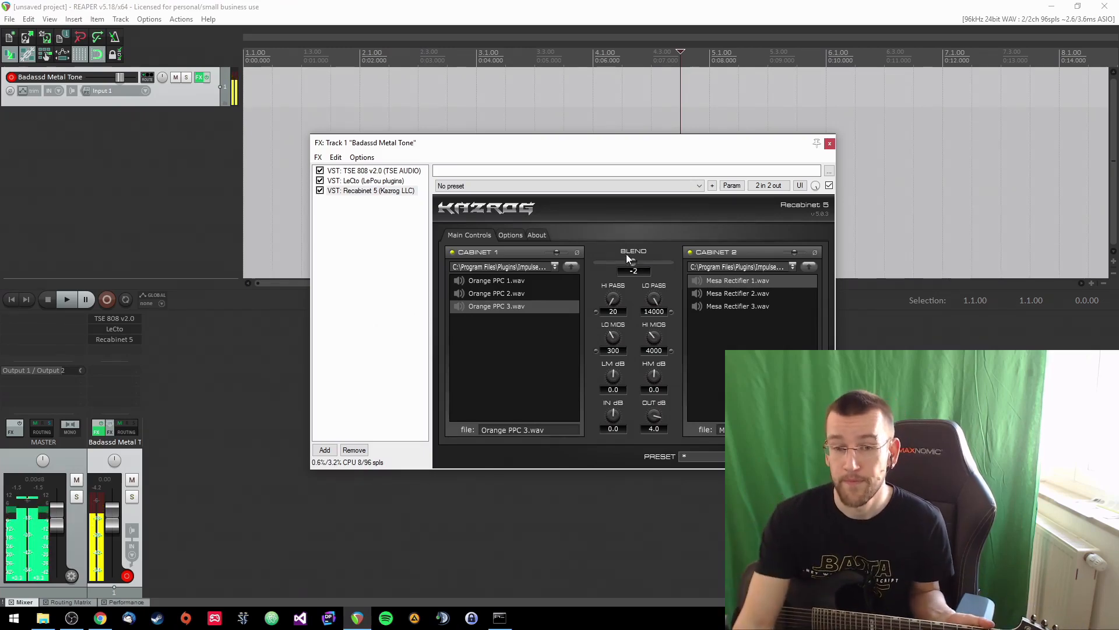
double_click(634, 263)
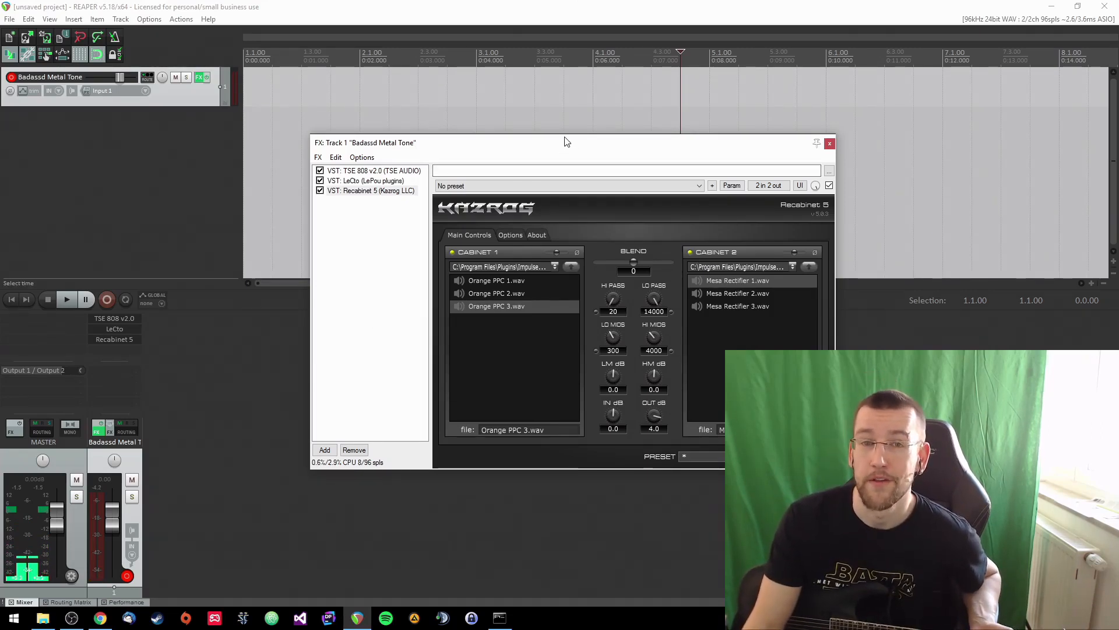
mouse_move(566, 142)
left_mouse_down()
mouse_move(570, 167)
mouse_move(580, 132)
mouse_move(580, 147)
left_mouse_up()
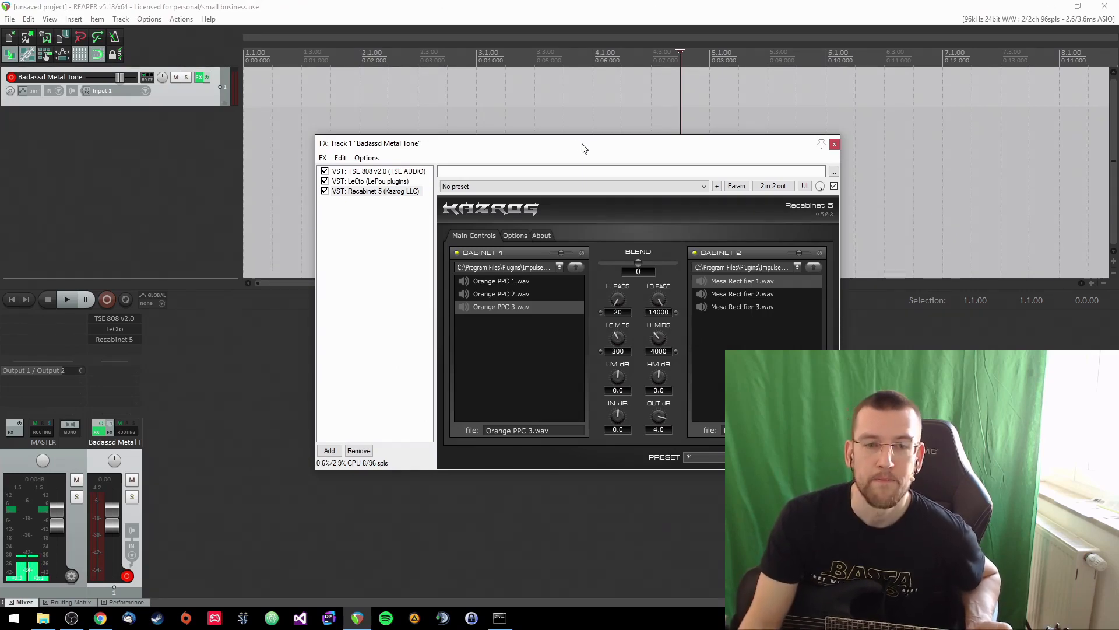
mouse_move(579, 145)
left_mouse_down()
mouse_move(575, 204)
mouse_move(576, 159)
left_mouse_up()
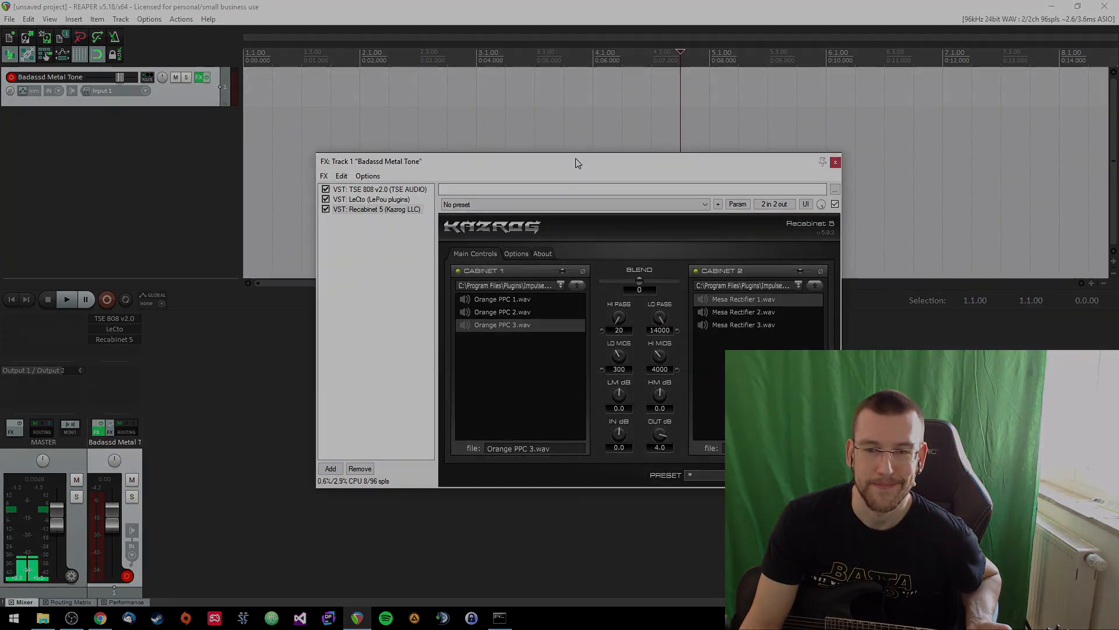